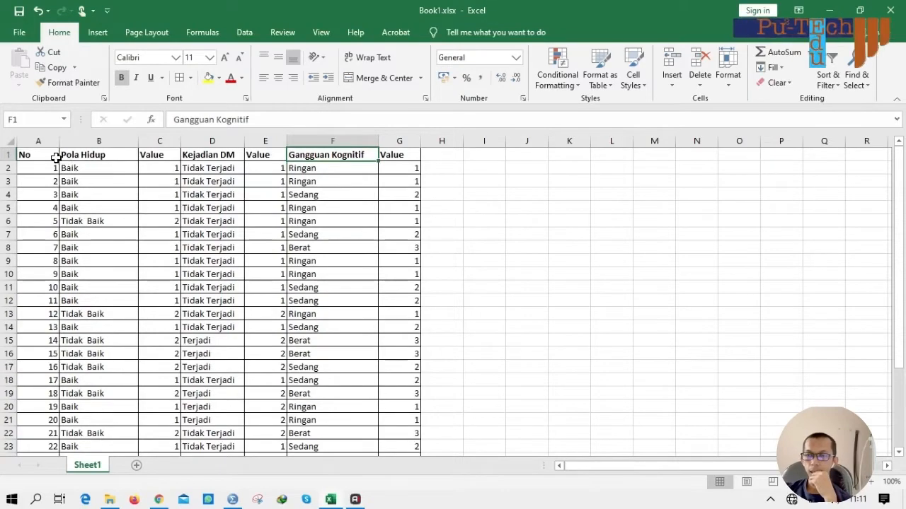
Step: Apply a thick outside border around the range A1:D31 of the data table
drag(39, 154, 223, 431)
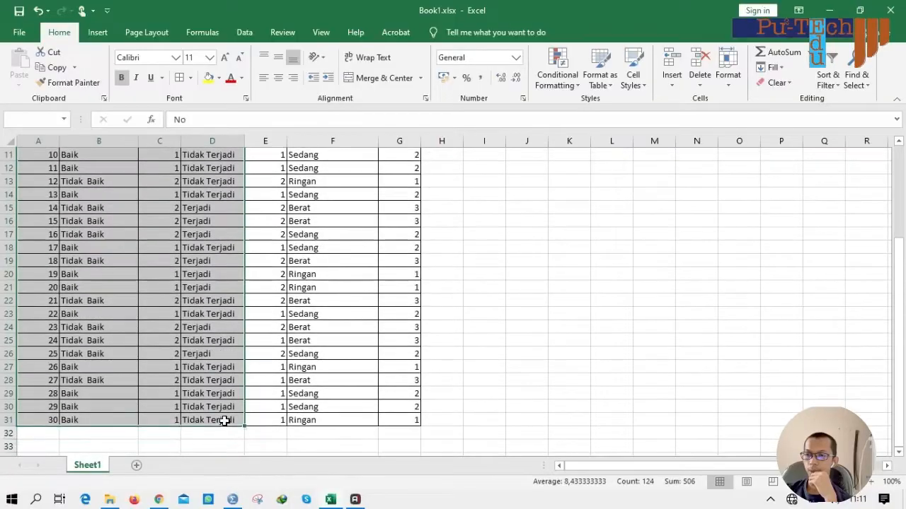
scroll(226, 382, up, 4)
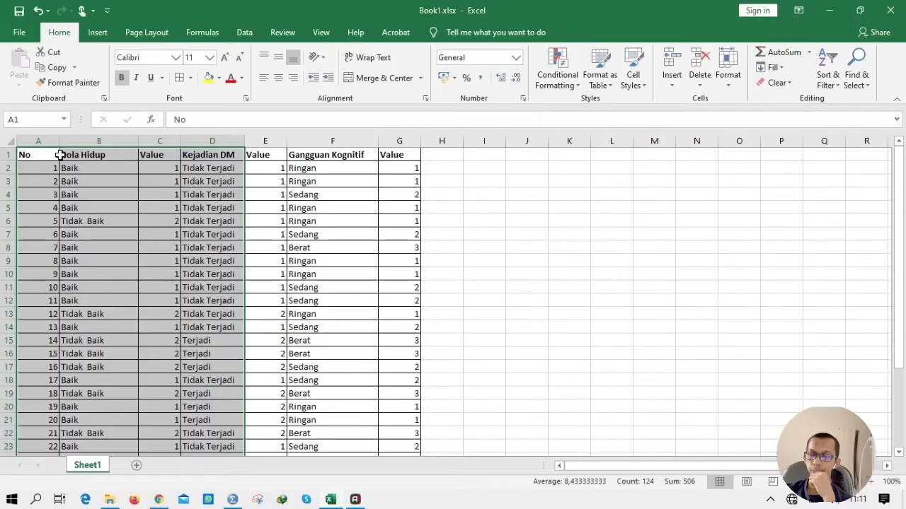
click(189, 78)
click(232, 223)
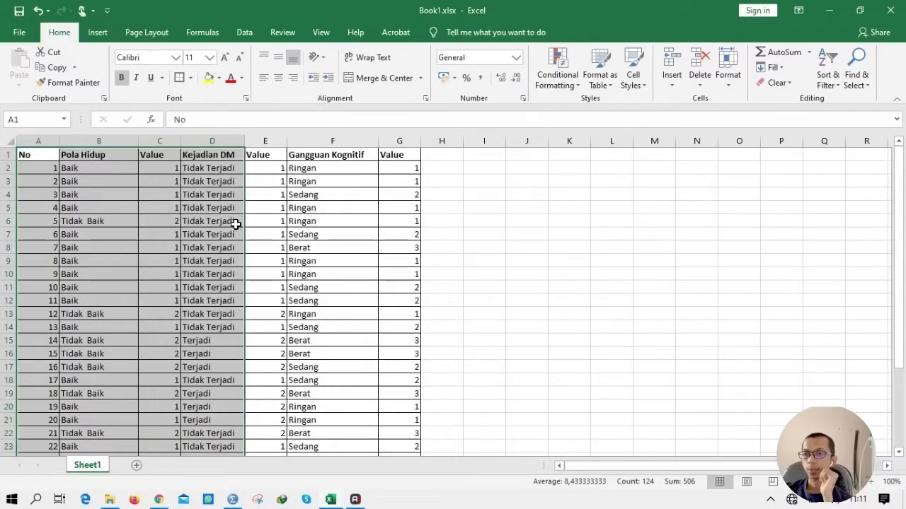
click(488, 252)
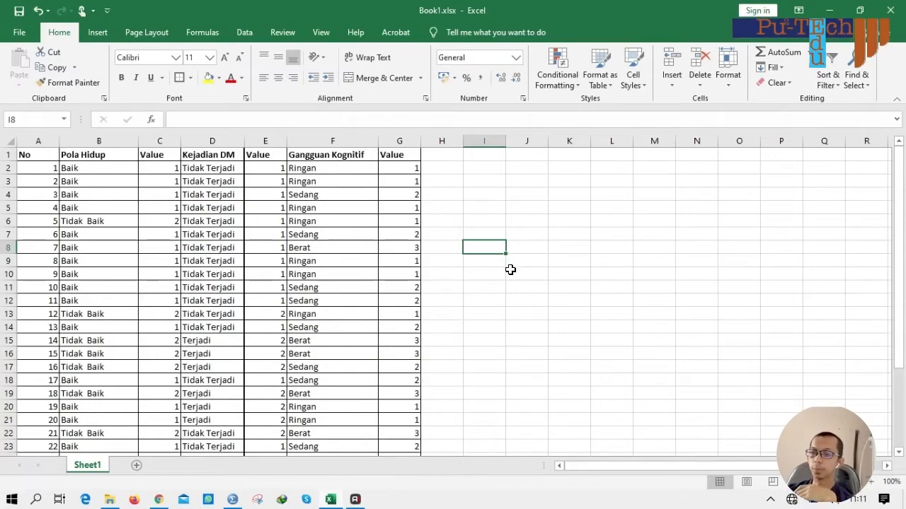
Step: Examine the category entries in the Pola Hidup and Kejadian DM columns
click(106, 167)
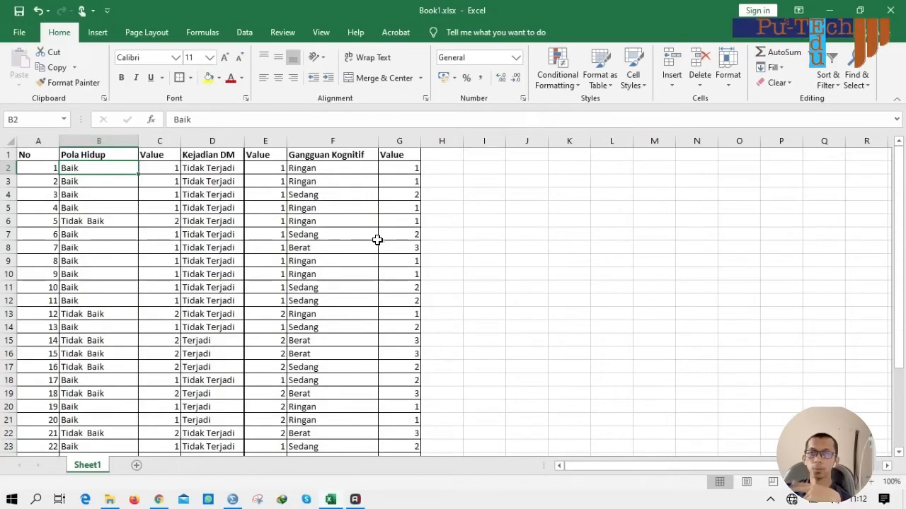
click(97, 179)
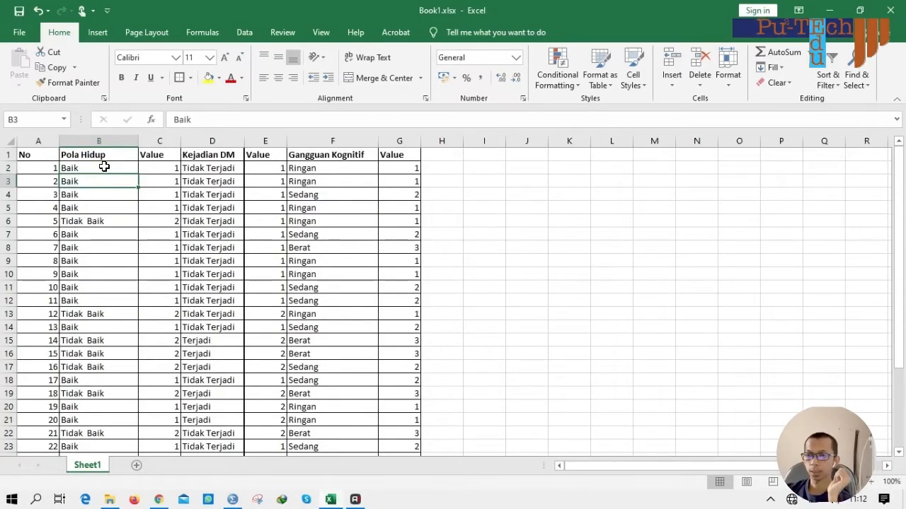
click(100, 168)
click(101, 184)
click(104, 221)
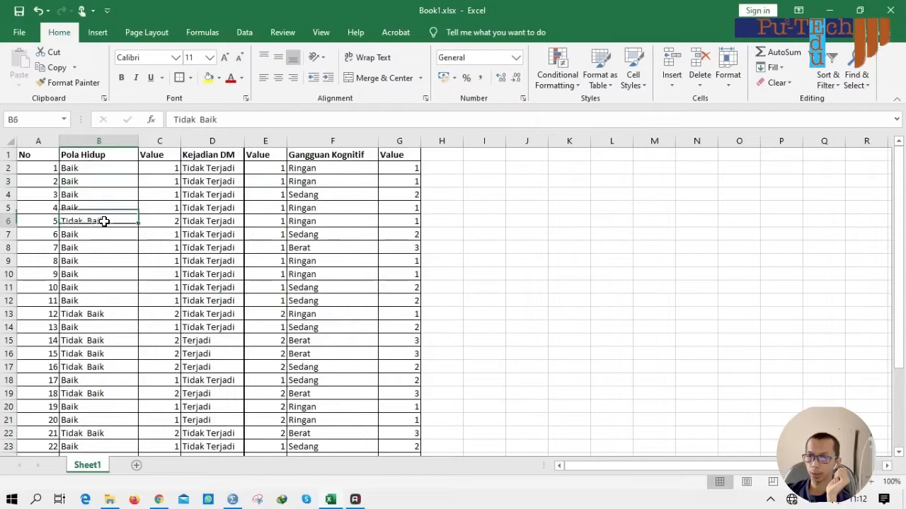
click(216, 156)
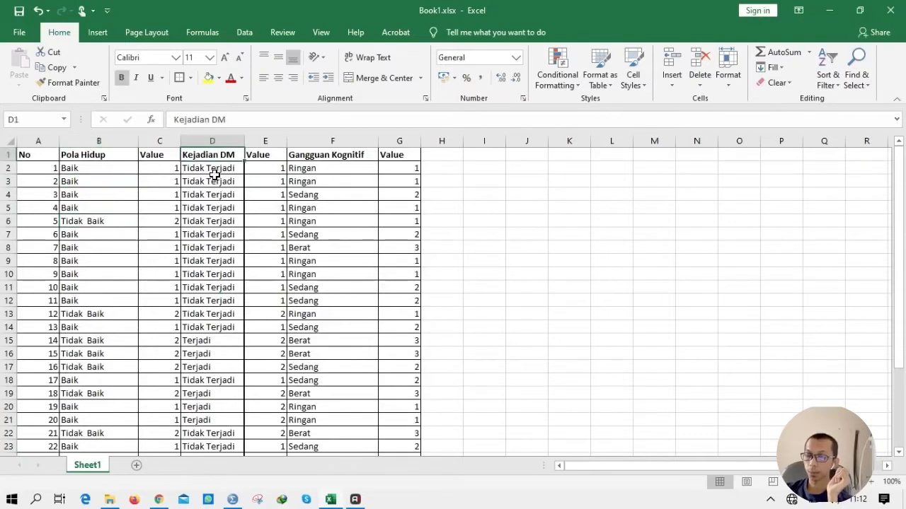
click(216, 345)
click(209, 234)
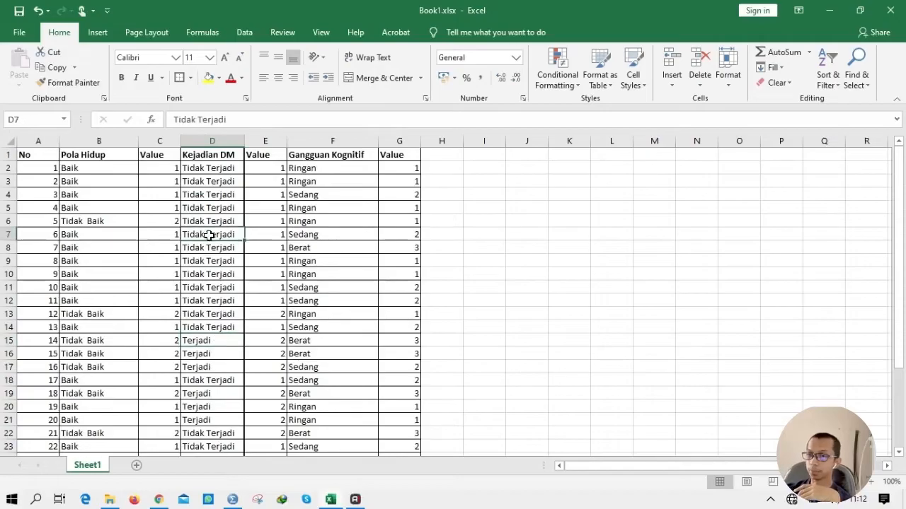
Step: Compare the Pola Hidup and Kejadian DM categories with their numeric Value codes down to the table's last row
click(81, 168)
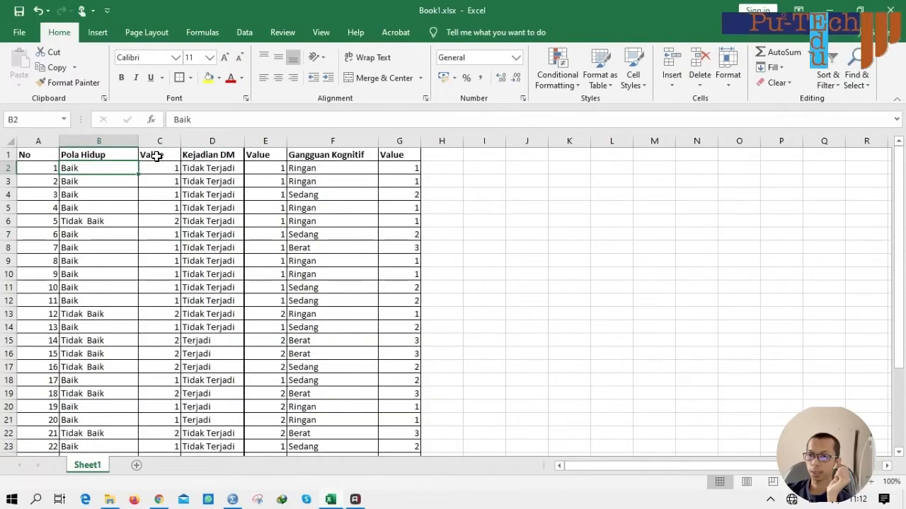
click(158, 165)
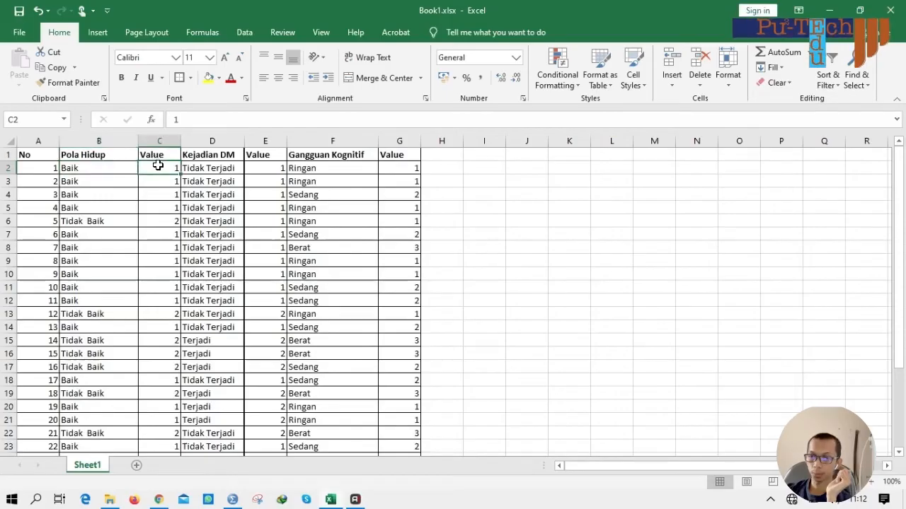
click(170, 222)
click(116, 222)
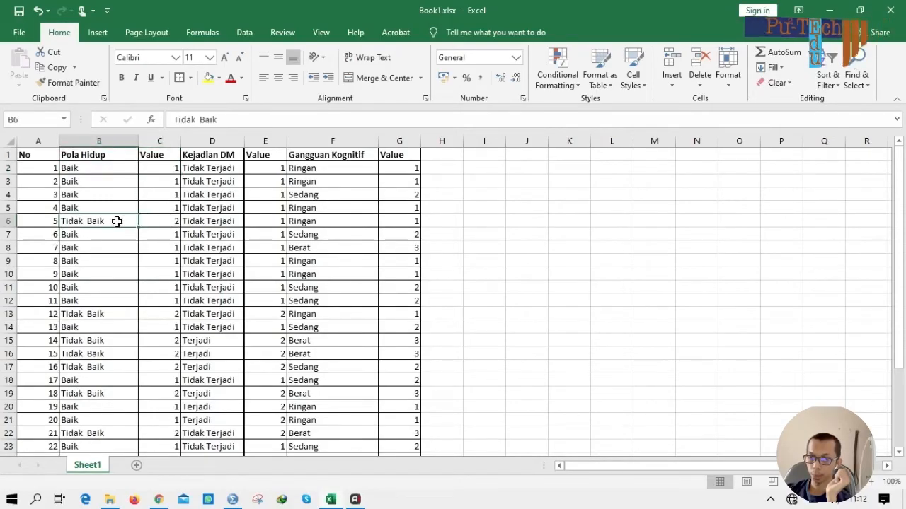
click(231, 170)
click(263, 170)
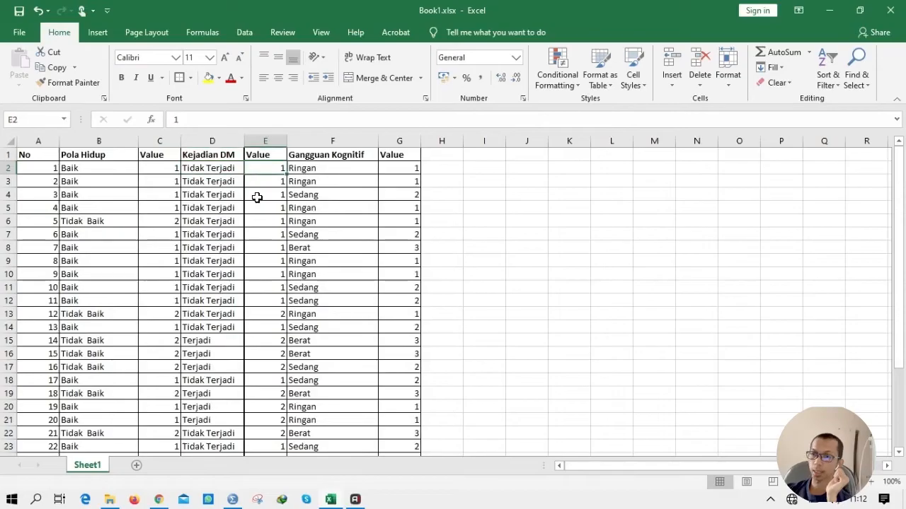
click(215, 341)
click(257, 341)
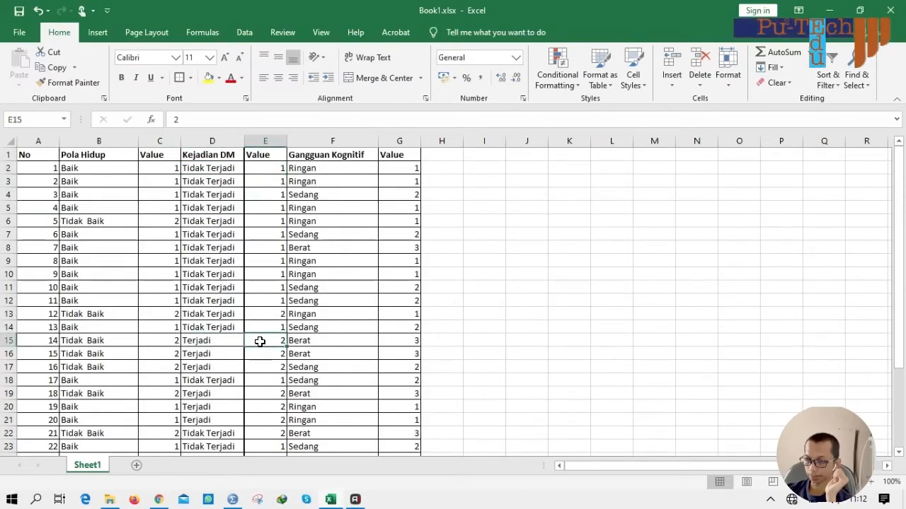
click(152, 165)
scroll(164, 305, down, 4)
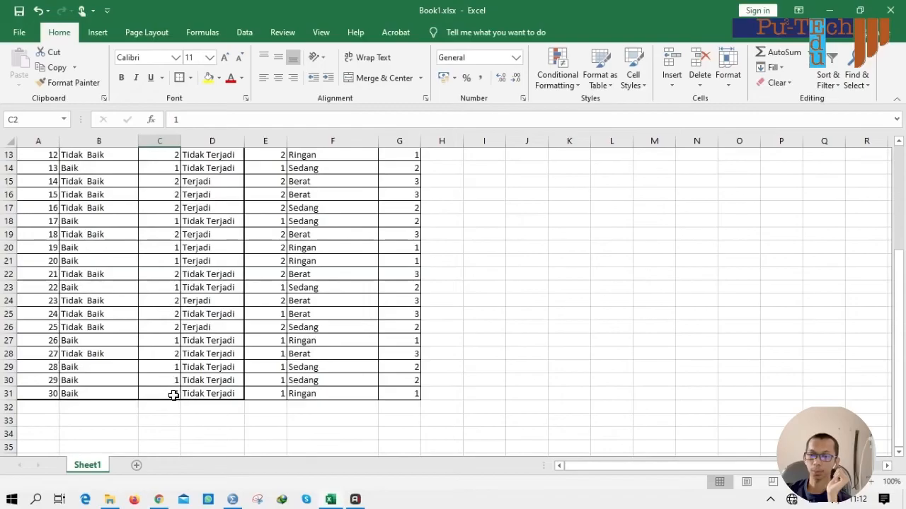
click(172, 394)
scroll(137, 379, up, 3)
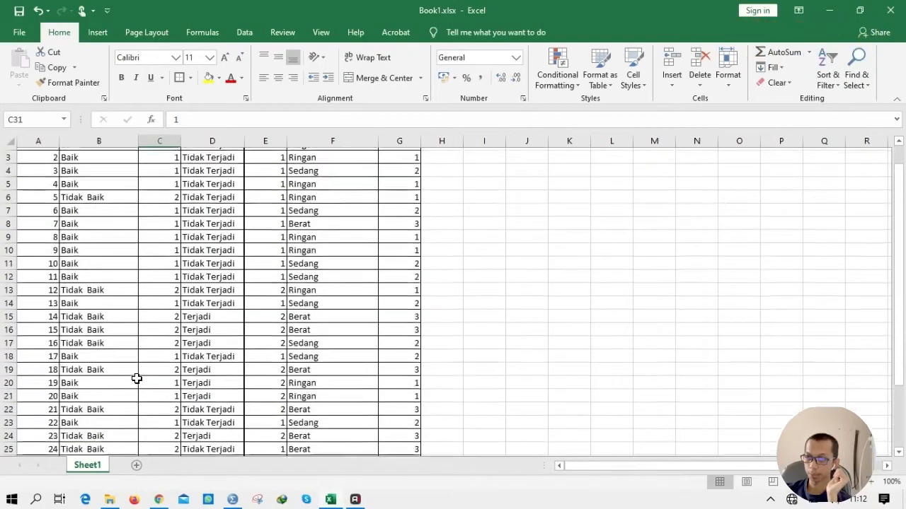
scroll(136, 379, up, 1)
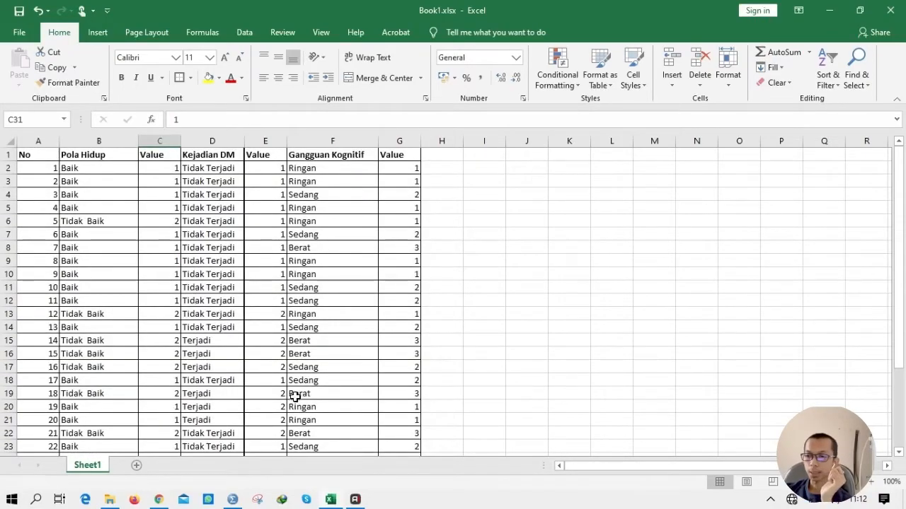
Step: Switch to the SPSS Data Editor and name the first variable PH
click(233, 499)
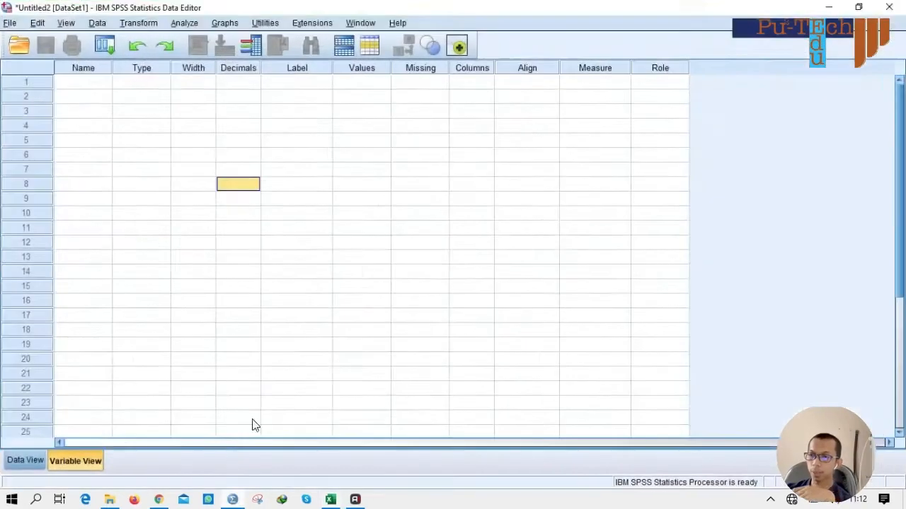
scroll(155, 314, down, 1)
scroll(155, 312, up, 1)
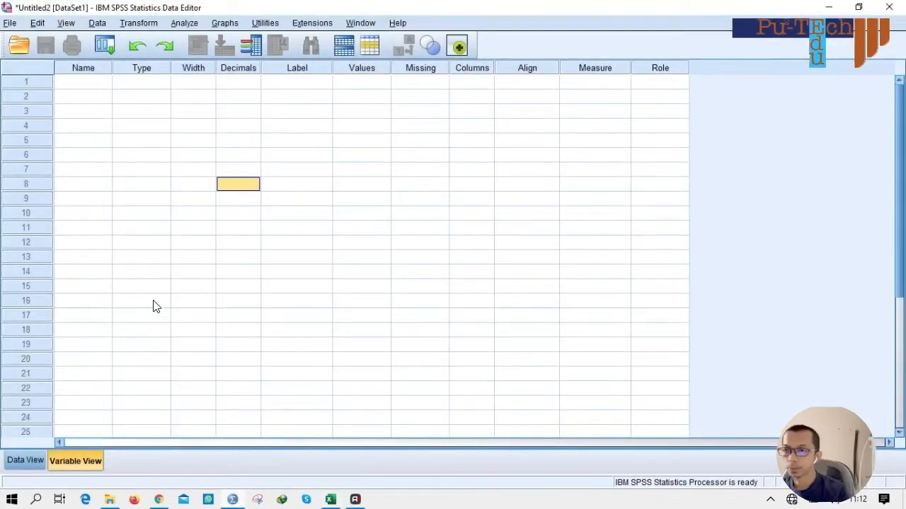
click(72, 84)
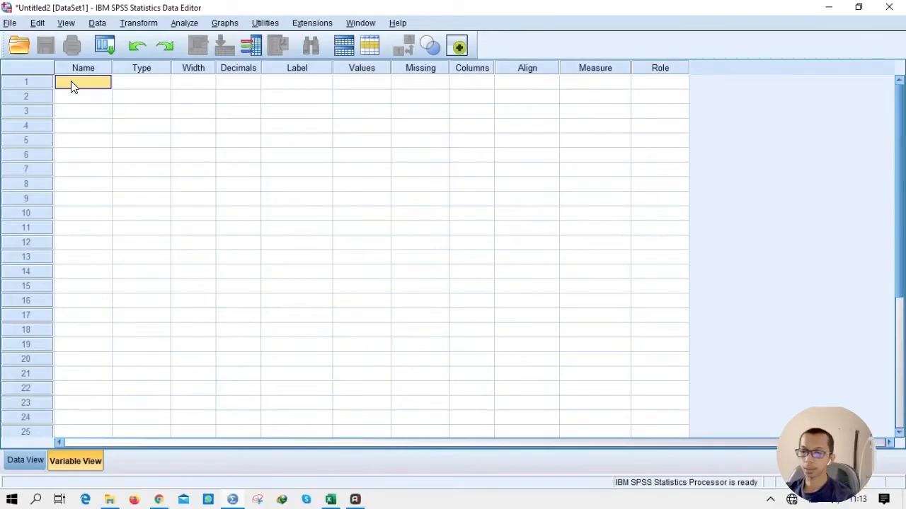
click(71, 83)
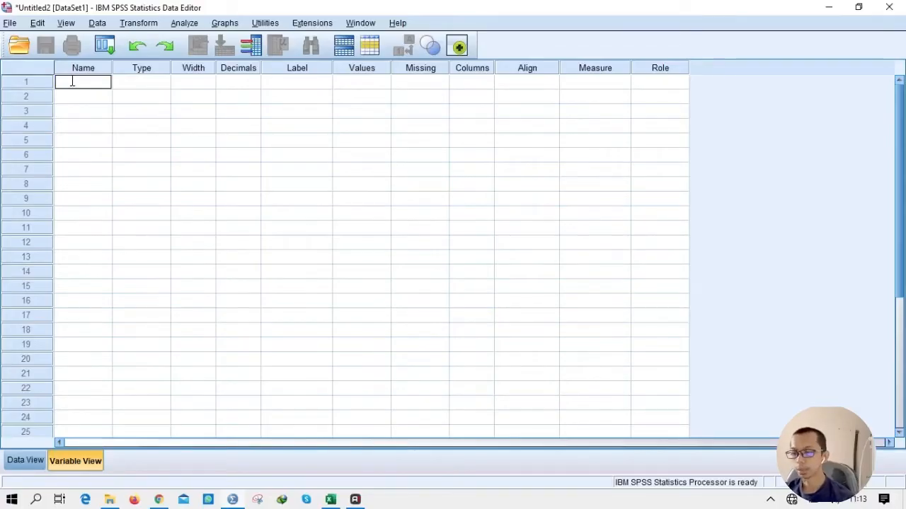
text(P)
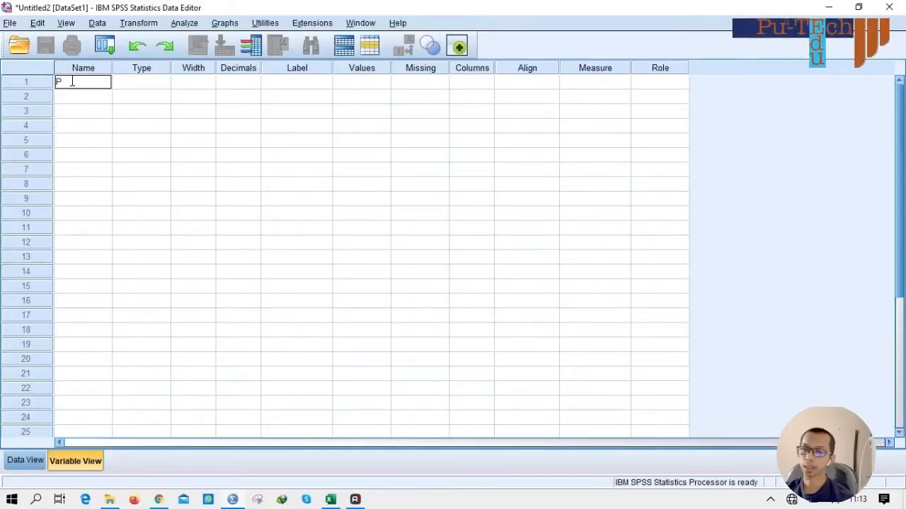
text(H)
key(Return)
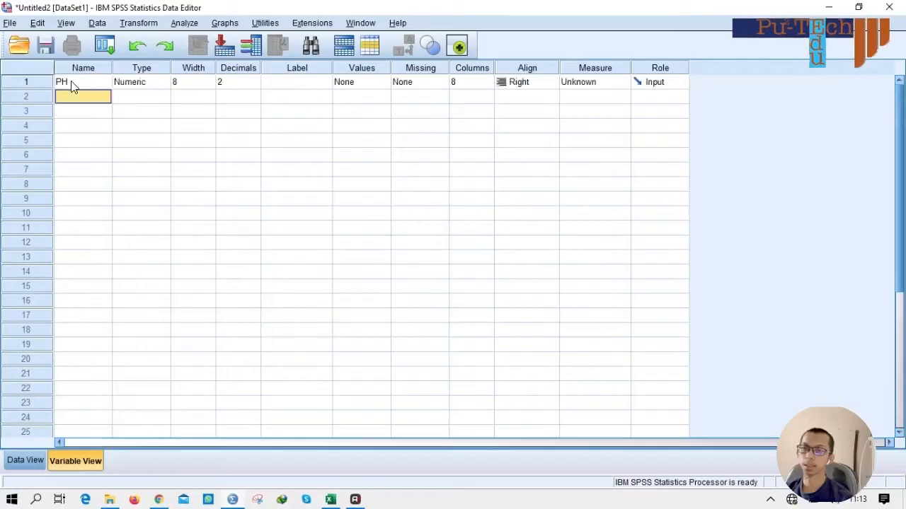
Step: Set the label of the PH variable to "Pola Hidup"
key(Right)
key(Right)
key(Right)
key(Right)
key(Up)
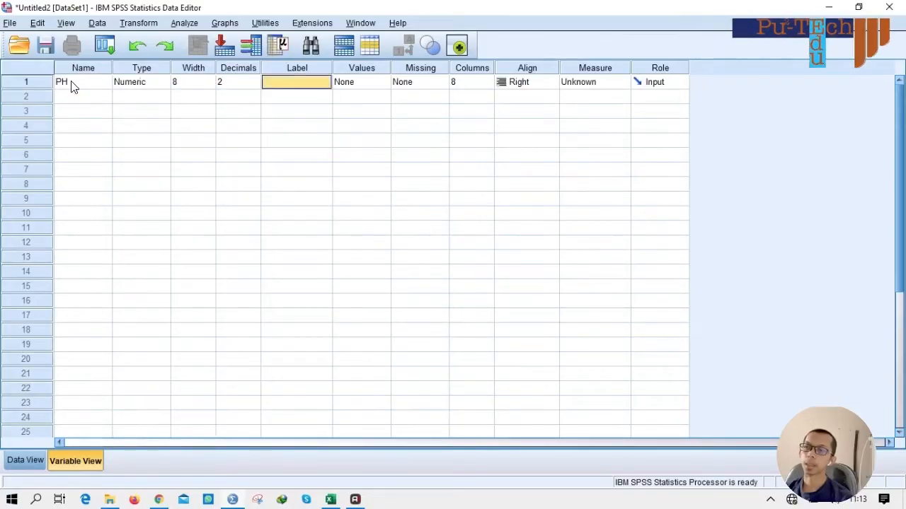
text(Pola Hidup)
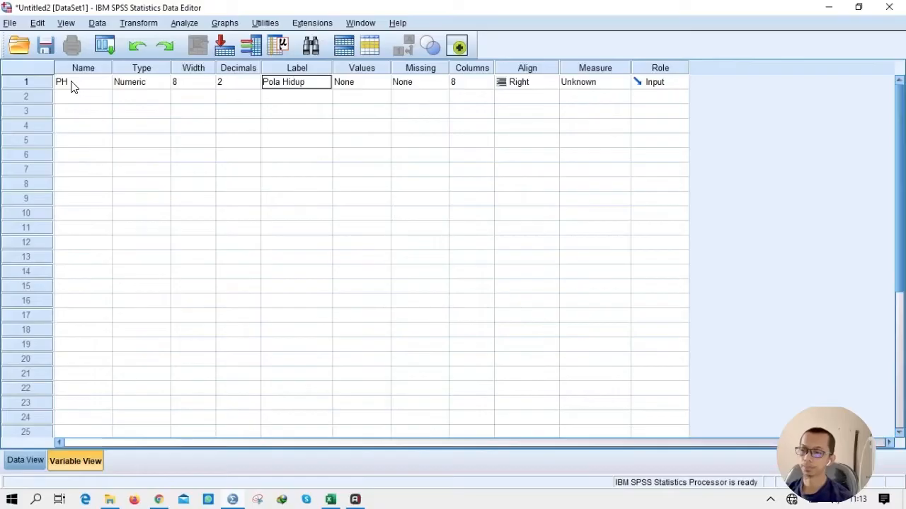
key(Return)
Step: Reduce the PH variable's decimals to 0
click(248, 84)
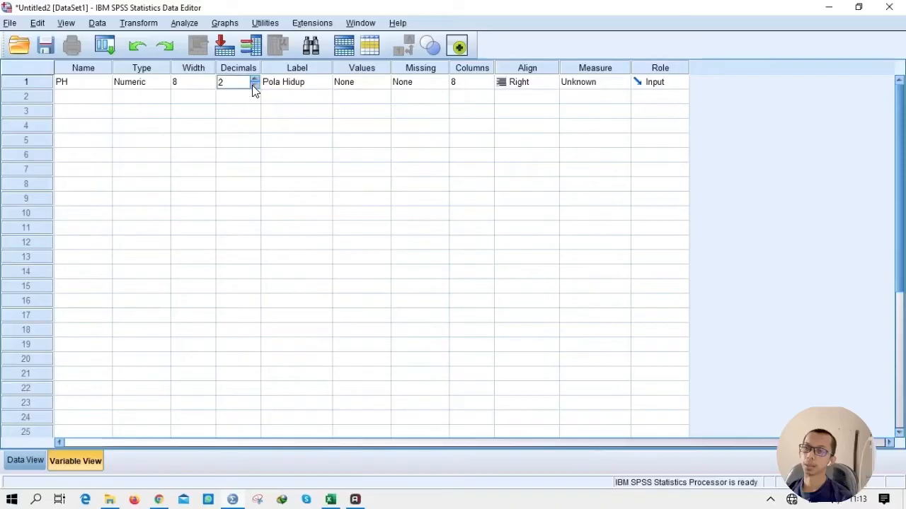
click(255, 85)
click(254, 86)
Step: Add the value label 1 = "Baik" to the PH variable, checking the coding in the Excel workbook
click(375, 83)
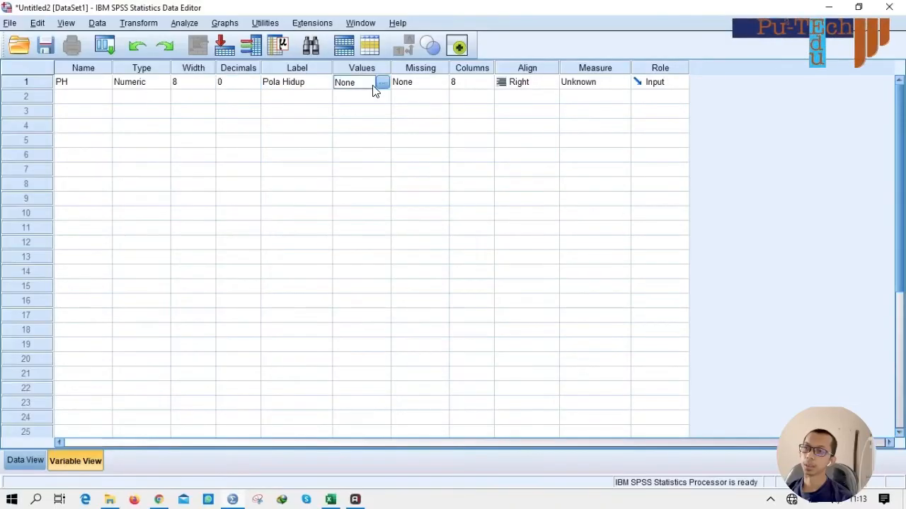
click(383, 84)
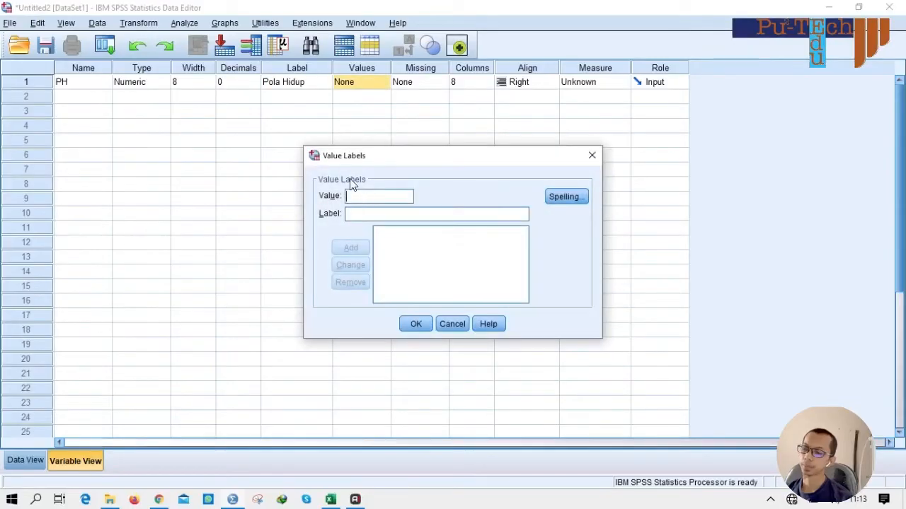
text(1)
key(Tab)
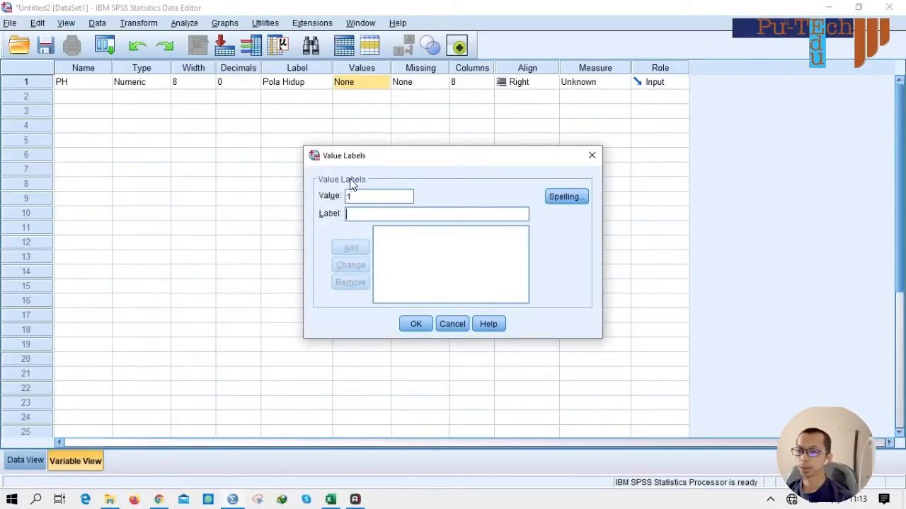
click(329, 456)
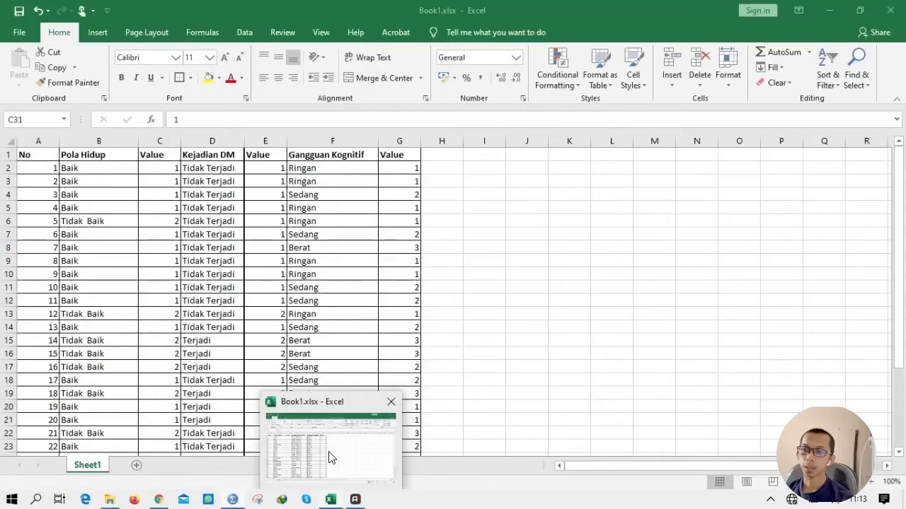
key(alt+Tab)
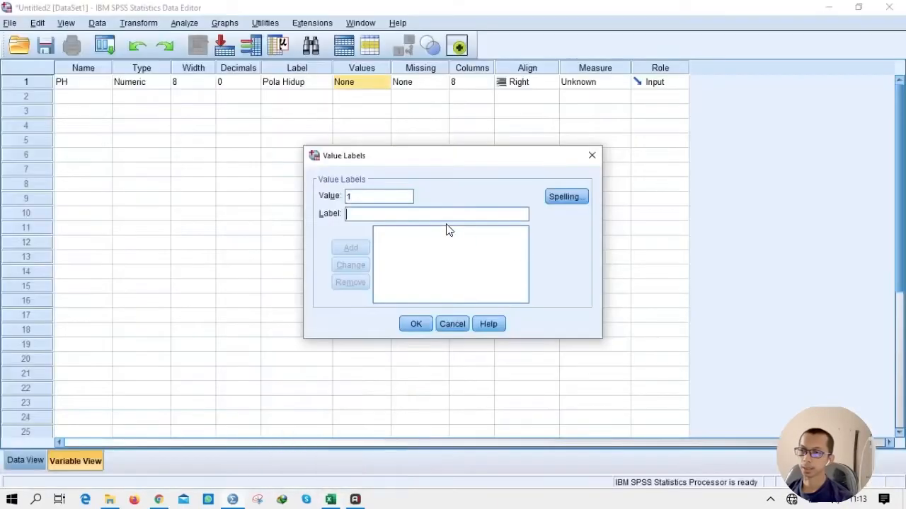
text(Baik)
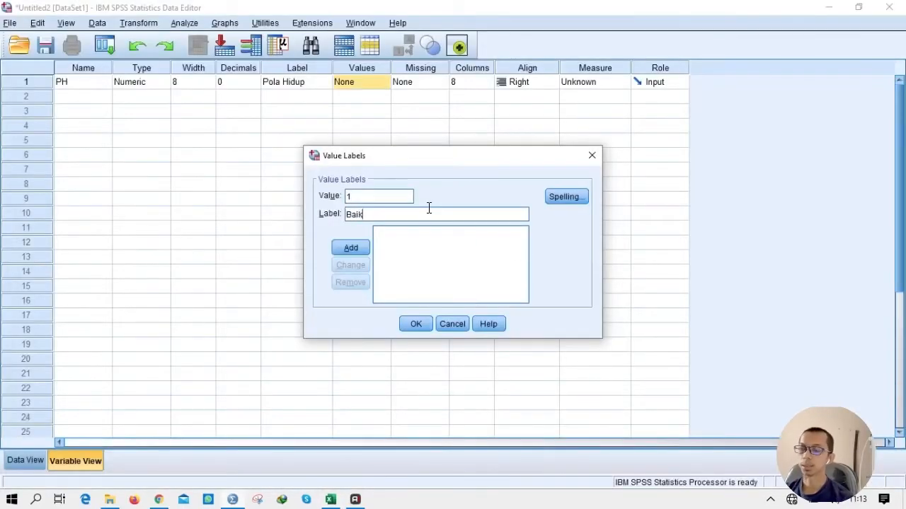
key(Return)
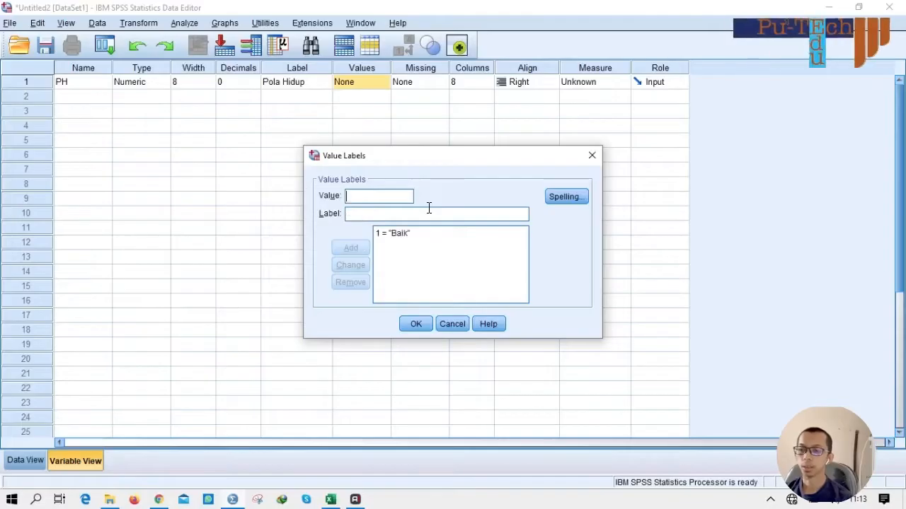
Step: Add the value label 2 = "Tidak Baik" to the PH variable and set its measurement level to Nominal
text(2)
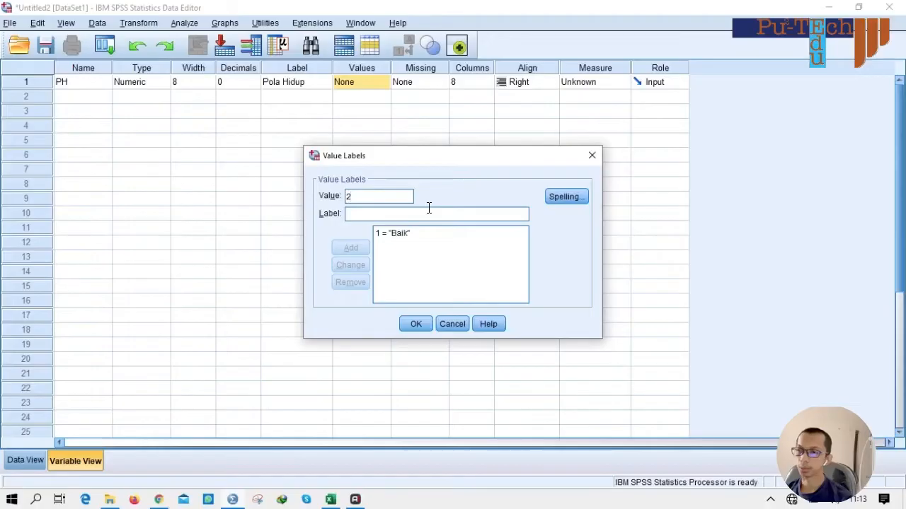
click(432, 216)
text(Ti)
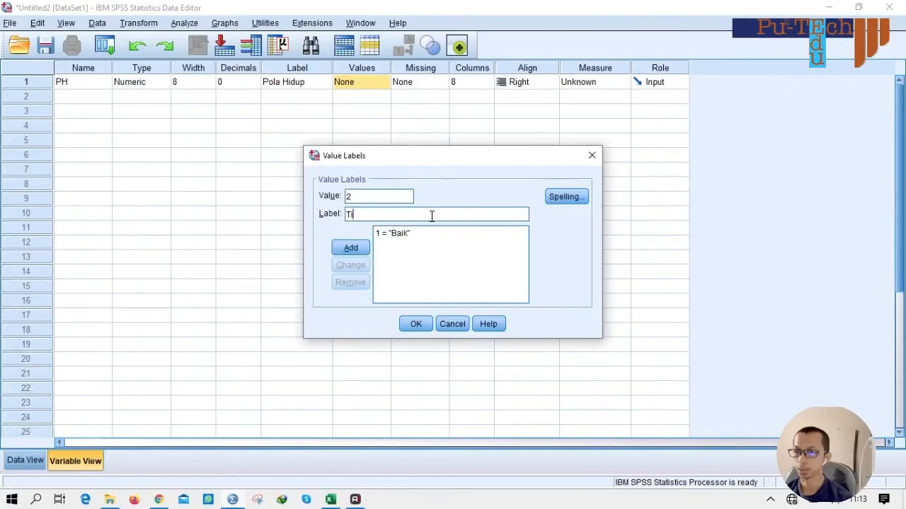
text(dak Baik)
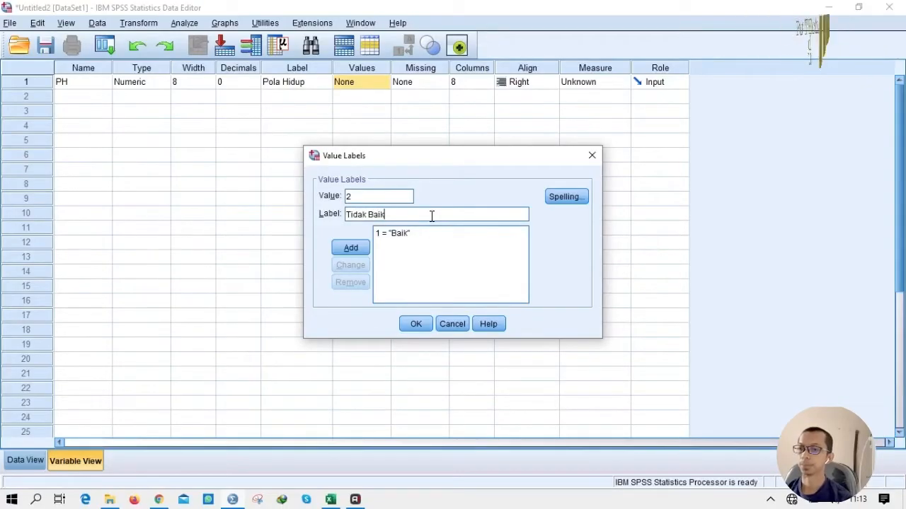
key(Return)
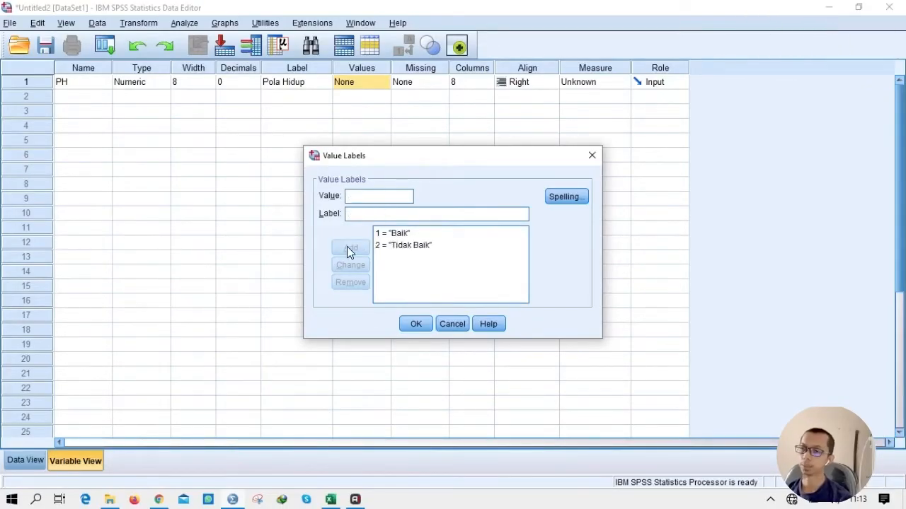
click(409, 326)
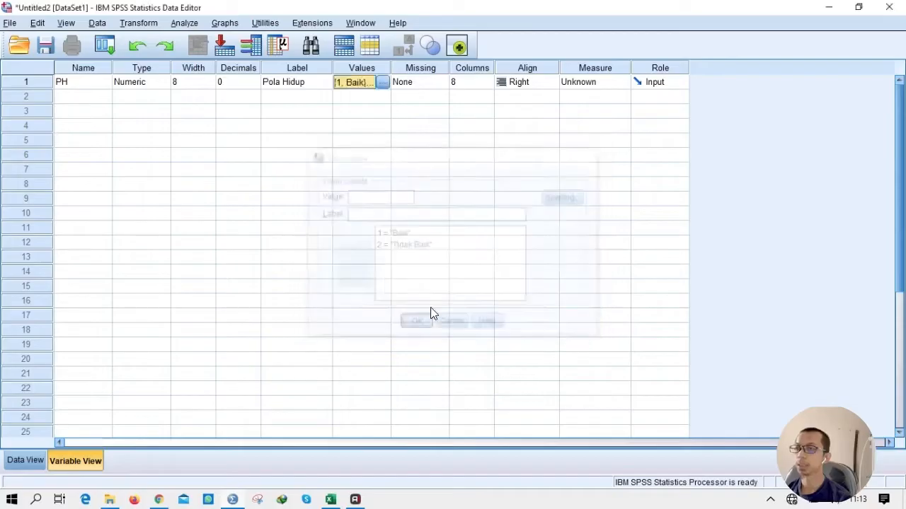
click(616, 84)
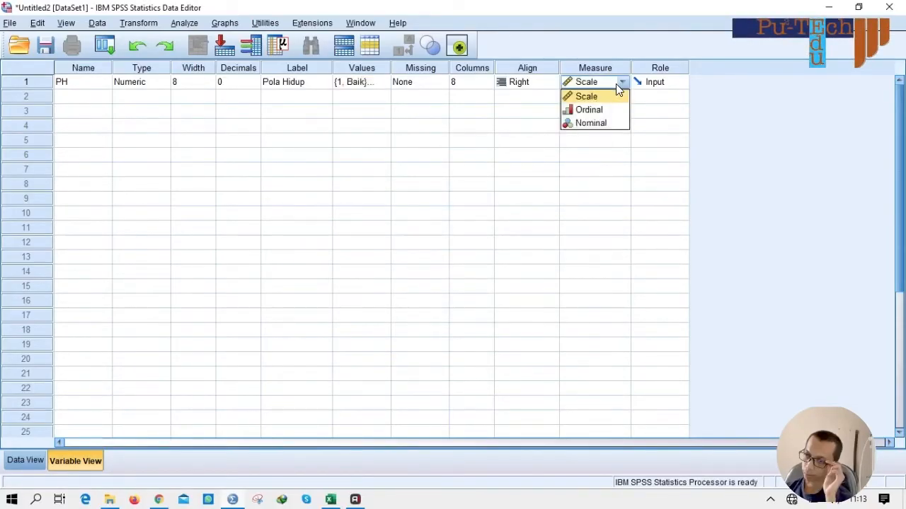
click(602, 124)
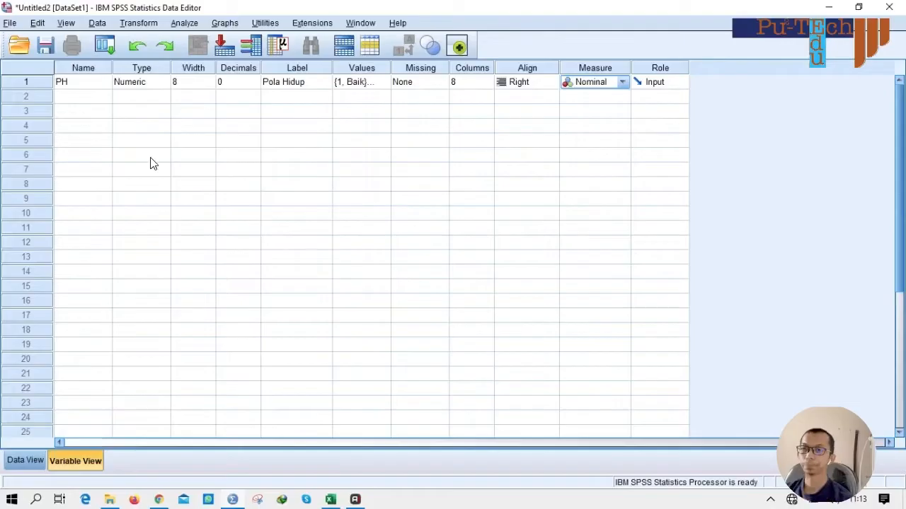
Step: Define a second variable named KD below PH
click(77, 99)
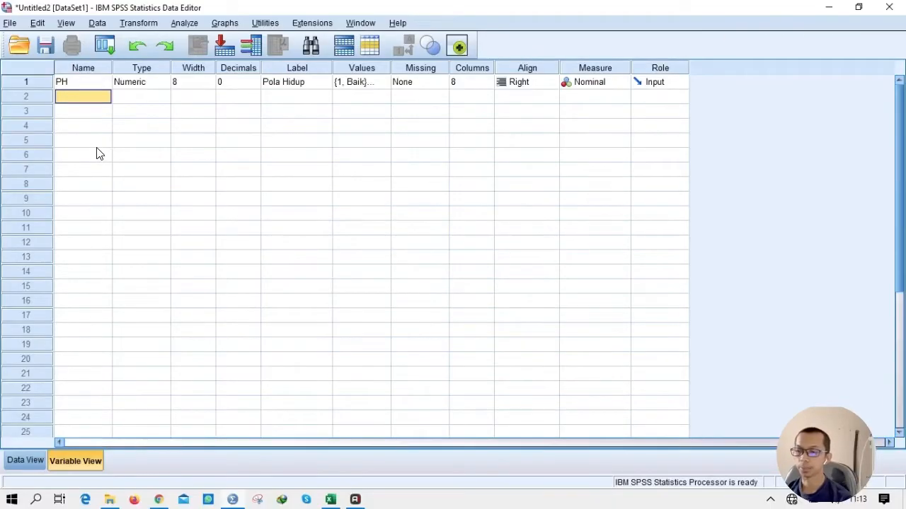
text(KD)
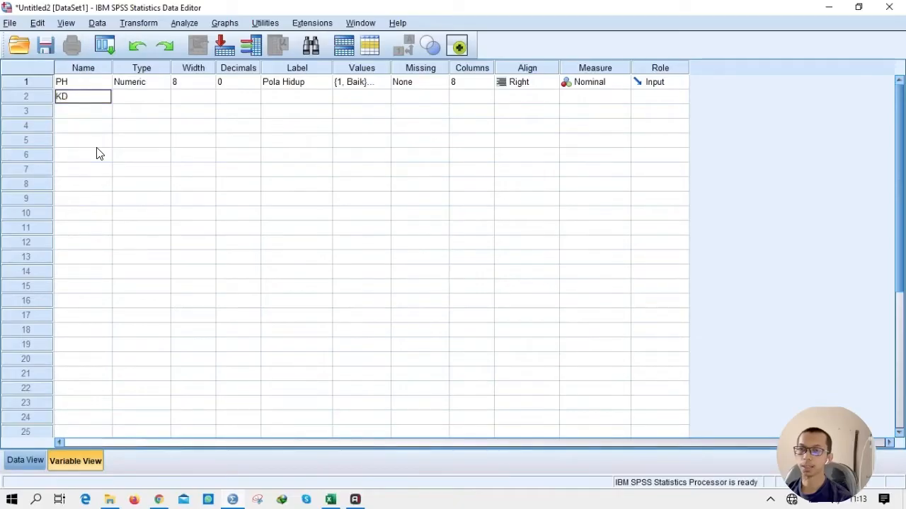
key(Return)
Step: Set the label of the KD variable to "Kejadian DM" and reduce its decimals to 0
key(Right)
key(Right)
key(Right)
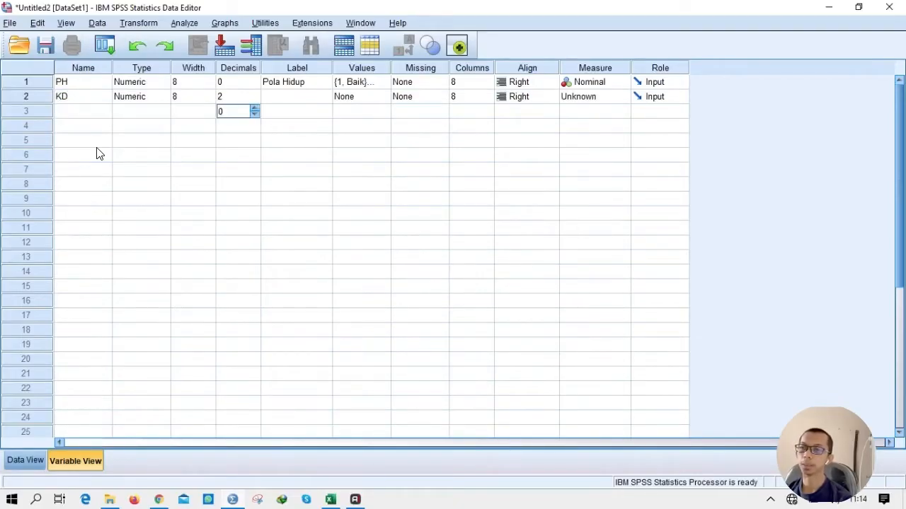
key(Up)
key(Right)
text(Kej)
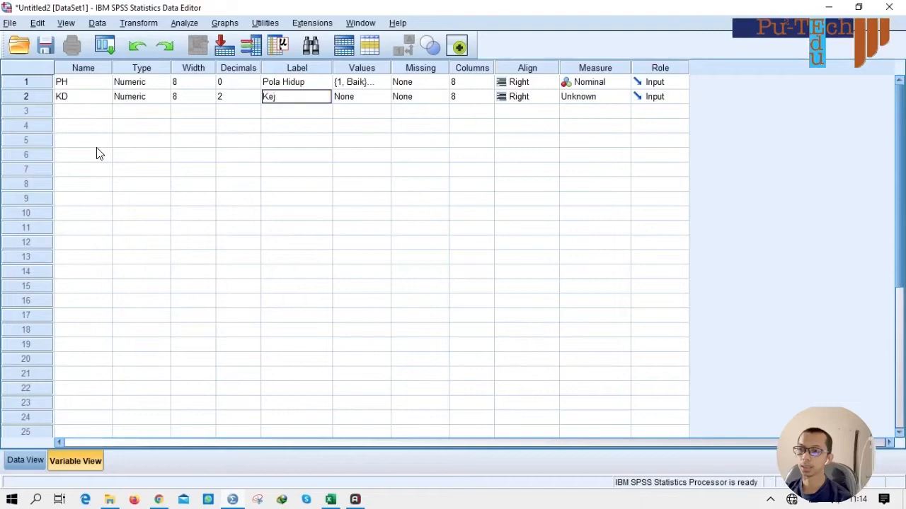
text(a)
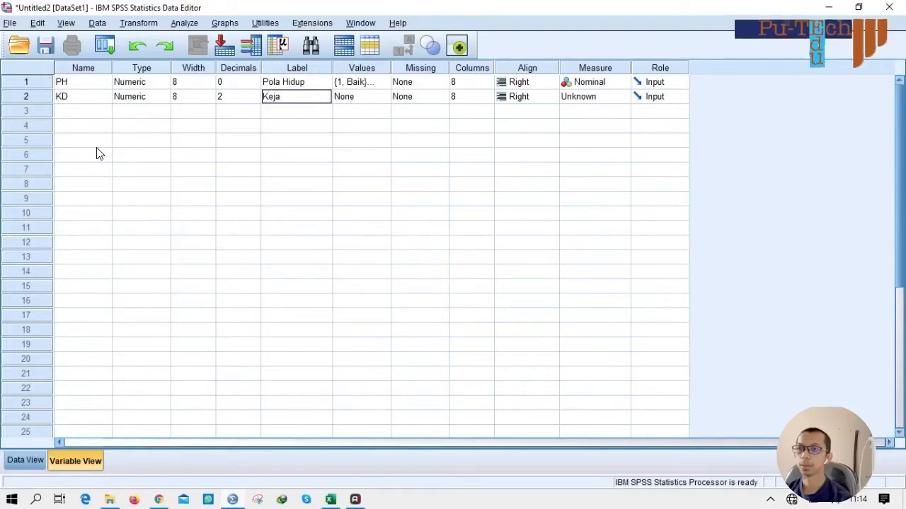
text(dian DM)
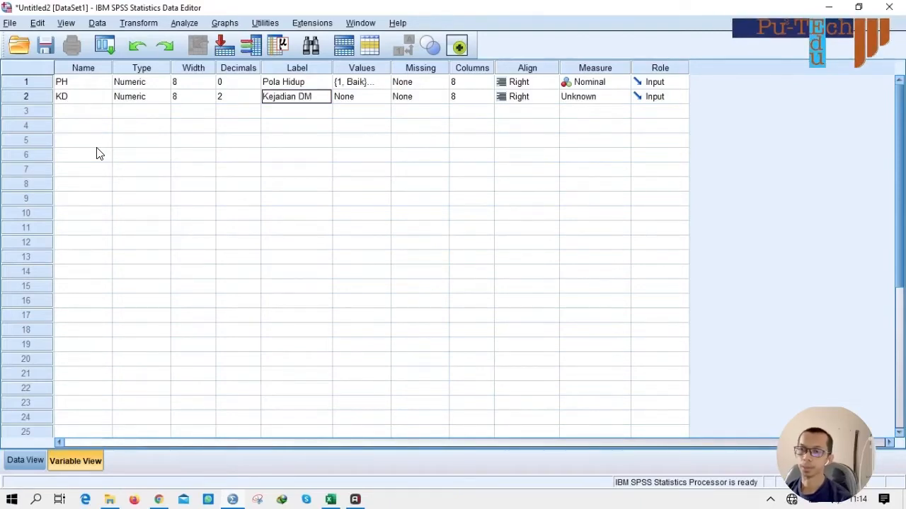
click(244, 97)
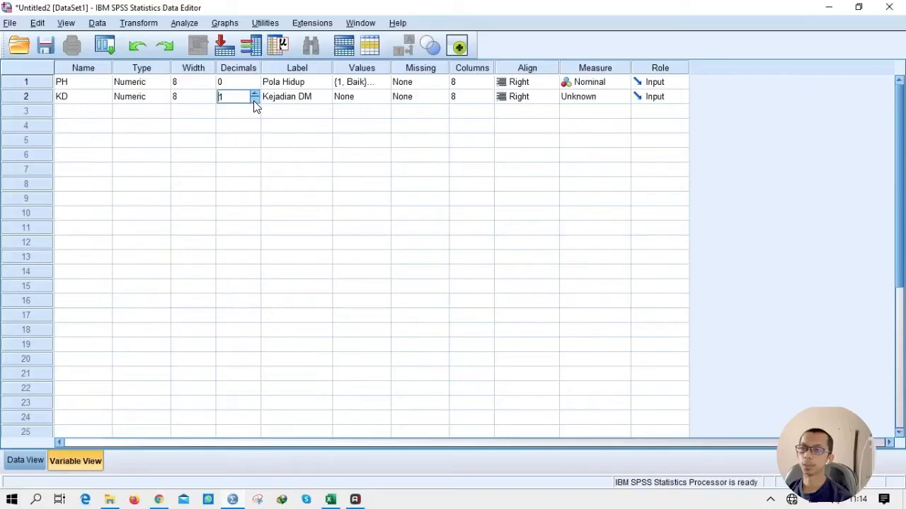
click(255, 100)
Step: Add the value label 1 = "Tidak Terjadi" to the KD variable
click(371, 101)
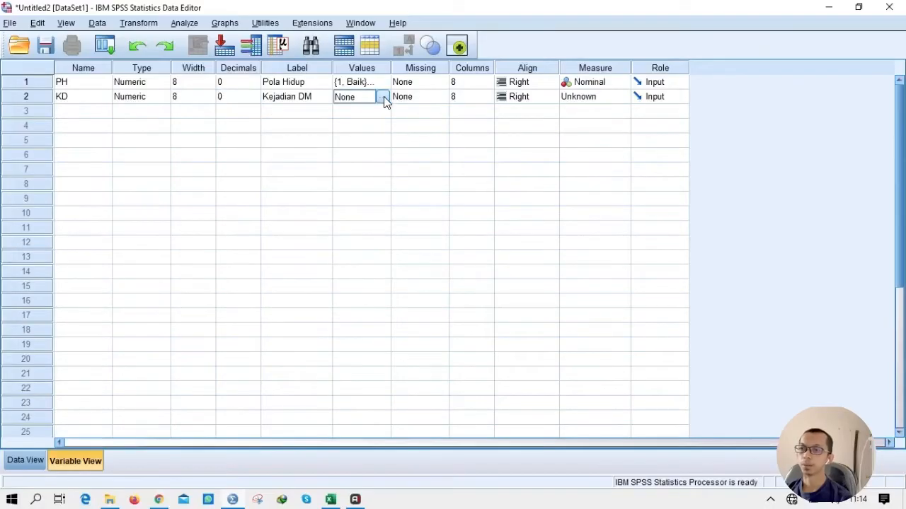
click(383, 98)
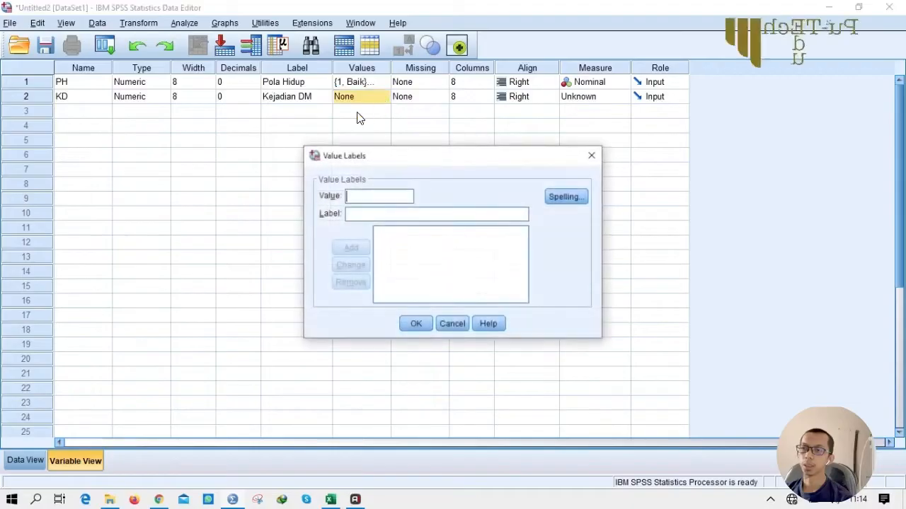
text(1)
click(350, 213)
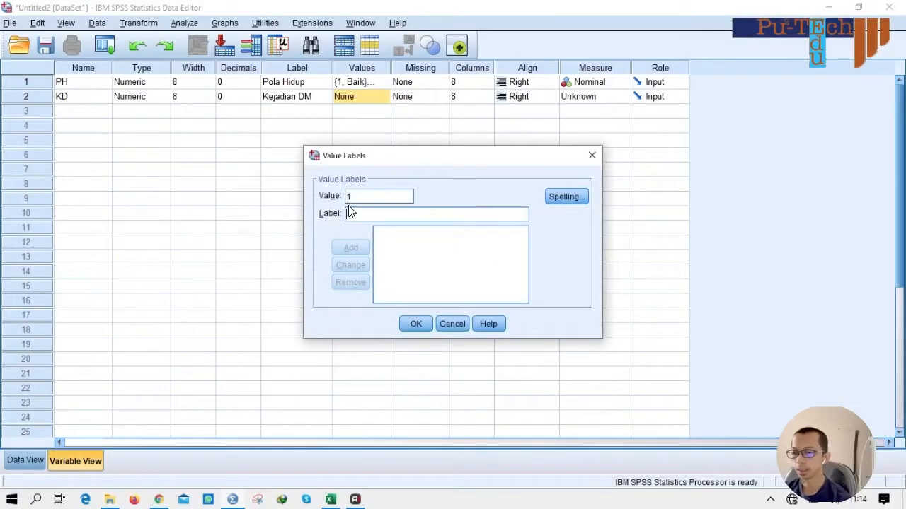
text(Tidak Terjadi)
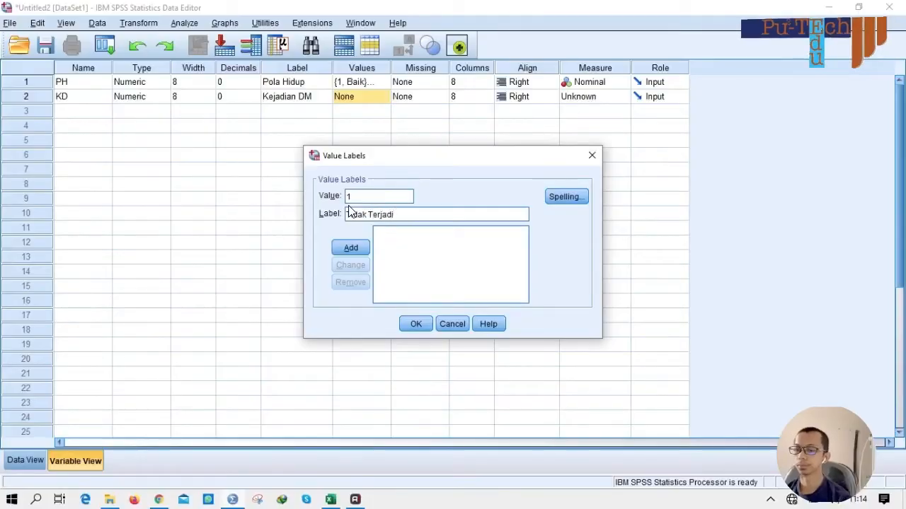
key(Return)
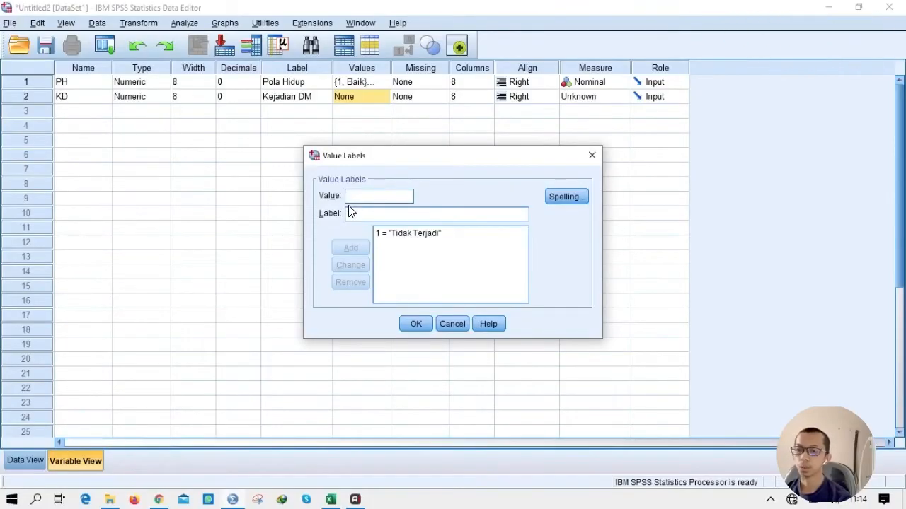
Step: Add the value label 2 = "Terjadi" to the KD variable and apply its value labels
text(2)
click(350, 213)
text(Terjadi)
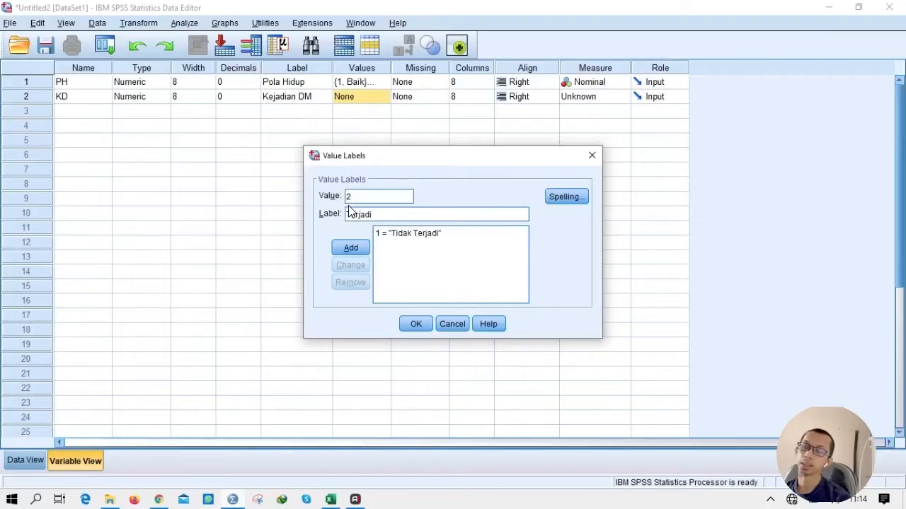
click(354, 249)
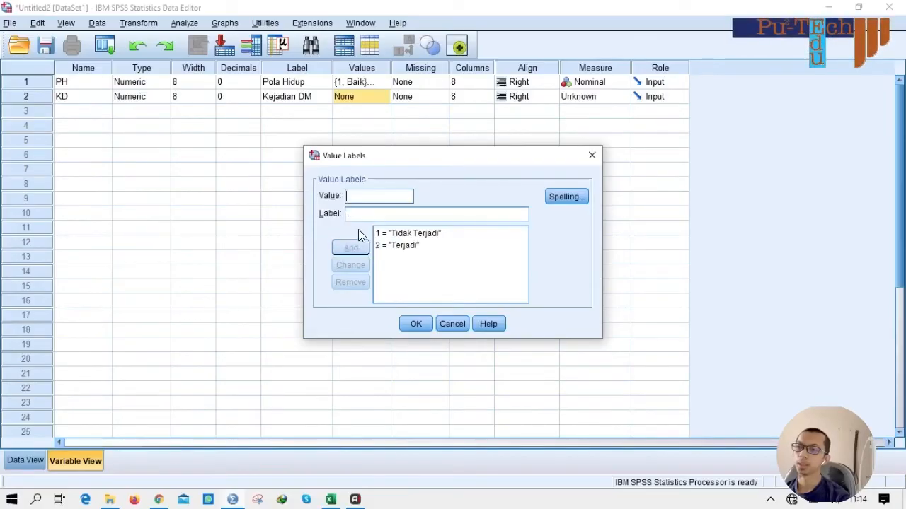
click(414, 327)
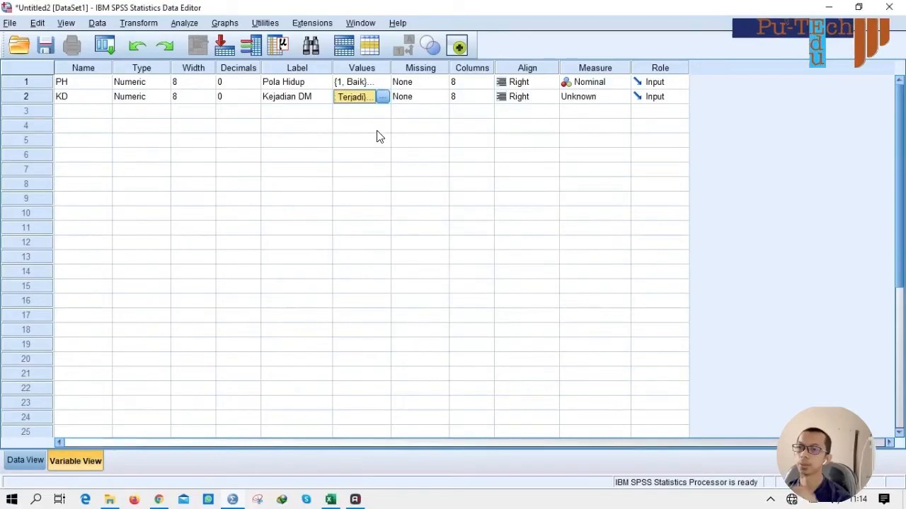
click(383, 129)
click(382, 127)
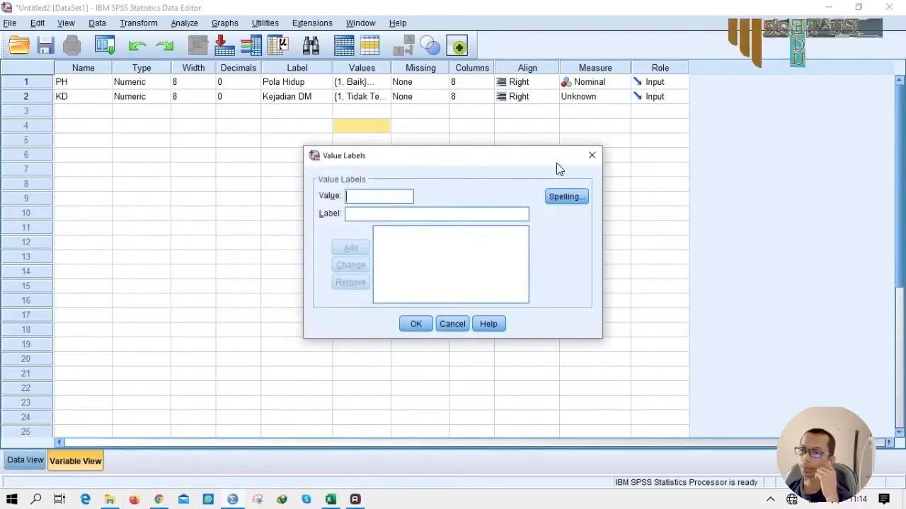
click(585, 160)
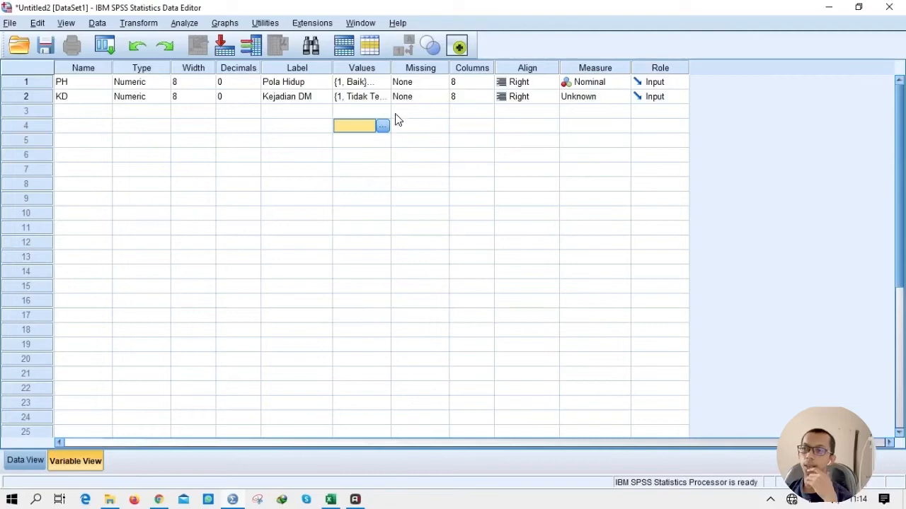
Step: Set the measurement level of the KD variable to Nominal
click(423, 99)
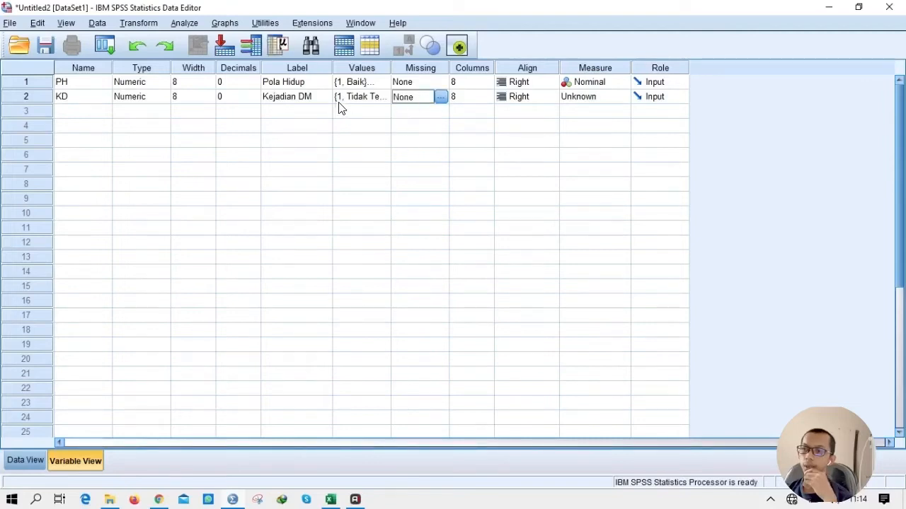
click(621, 99)
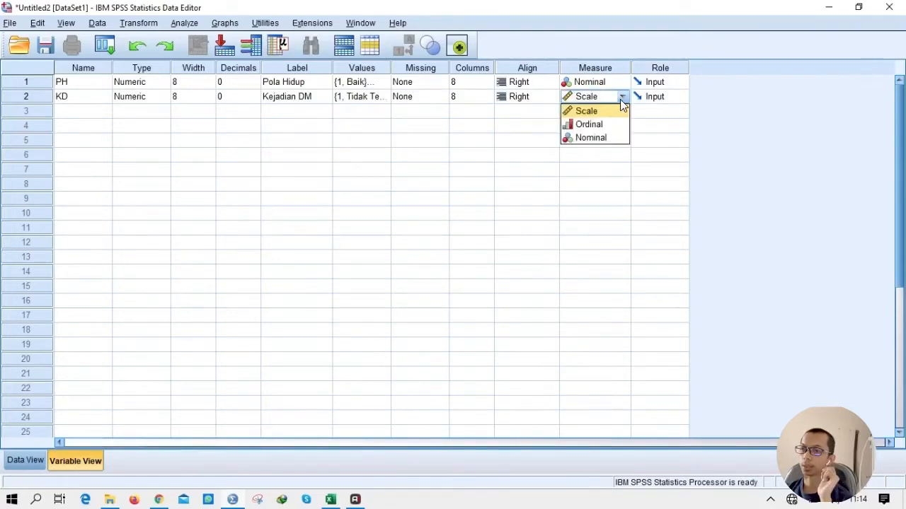
click(613, 137)
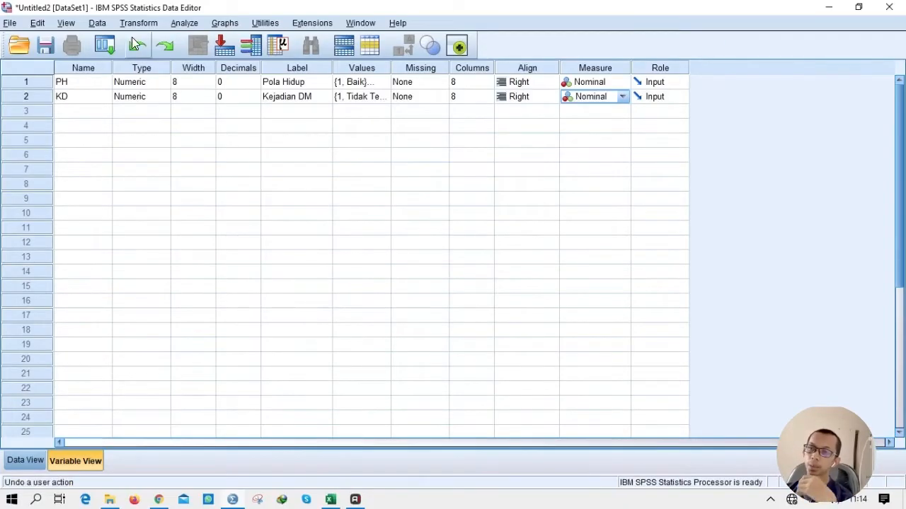
Step: Show the SPSS data grid, and from the Excel workbook copy the Pola Hidup codes in C2:C31
click(27, 463)
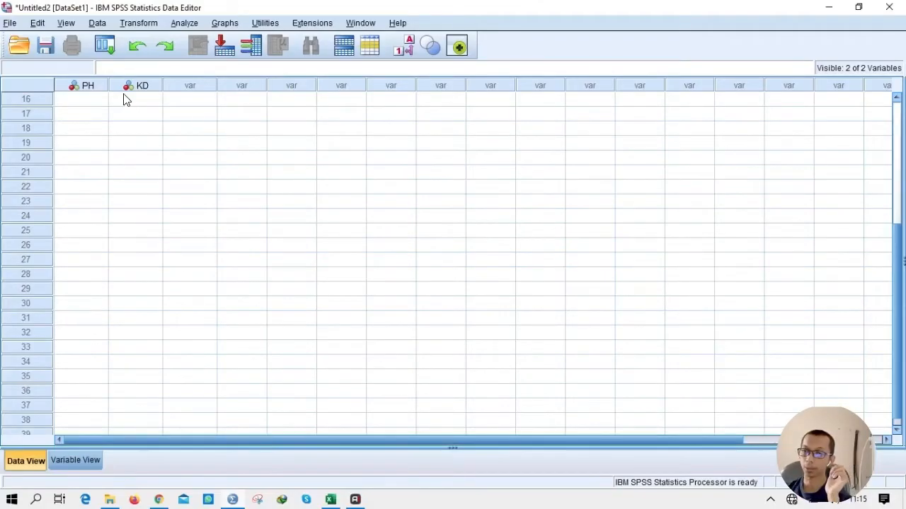
click(330, 500)
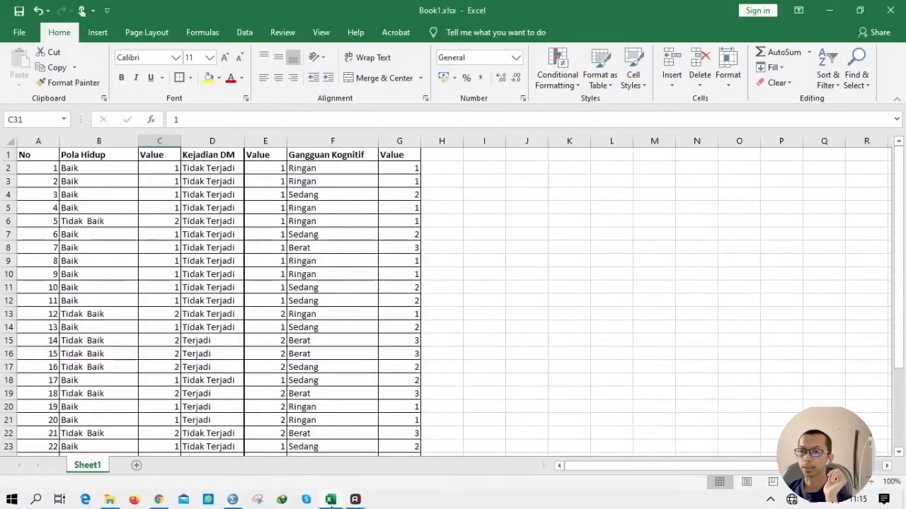
click(145, 171)
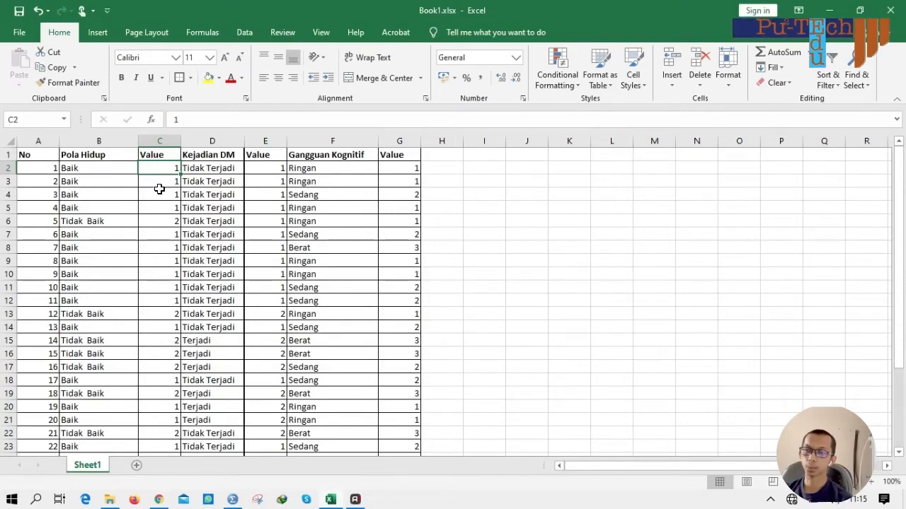
scroll(163, 198, down, 7)
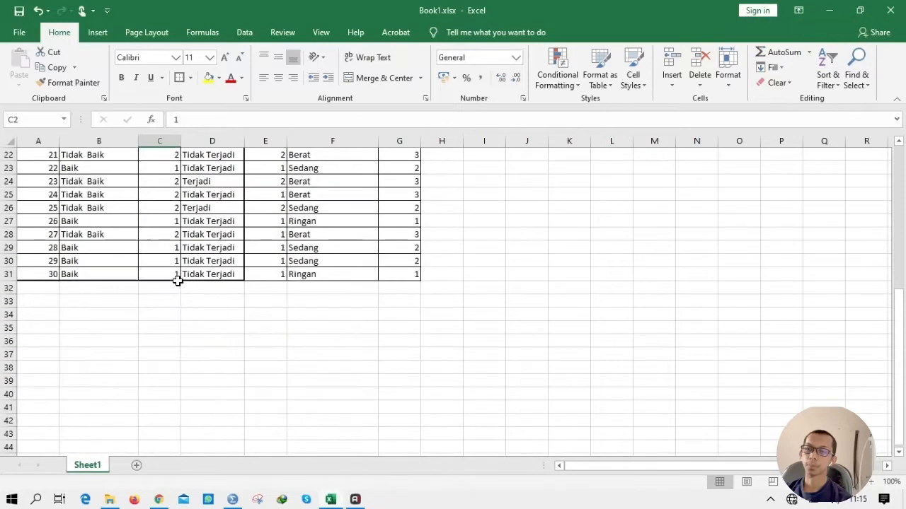
shift+click(167, 274)
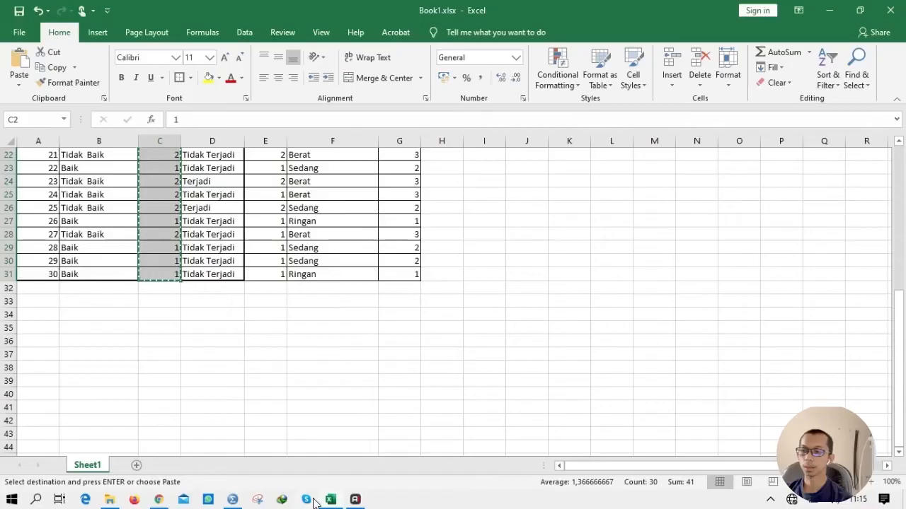
Step: Switch to SPSS and paste the copied Pola Hidup codes into the PH column starting at row 1
mouse_move(209, 500)
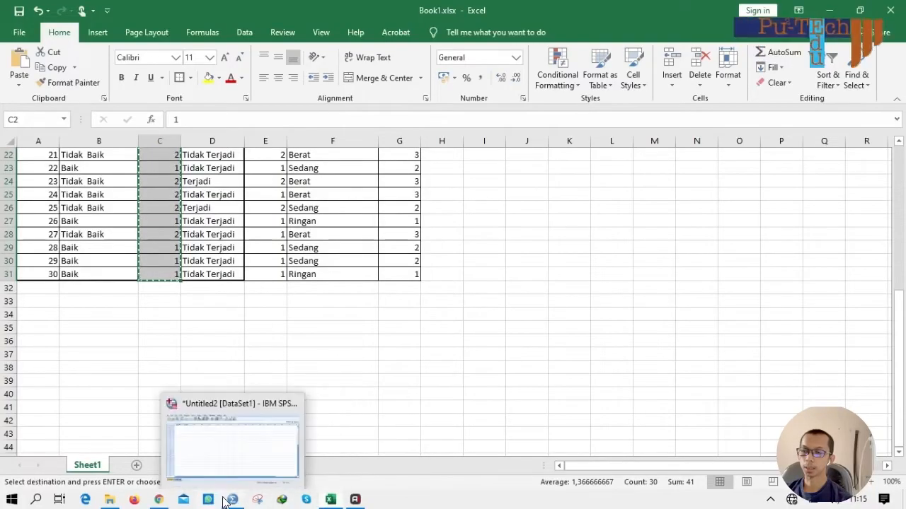
click(232, 455)
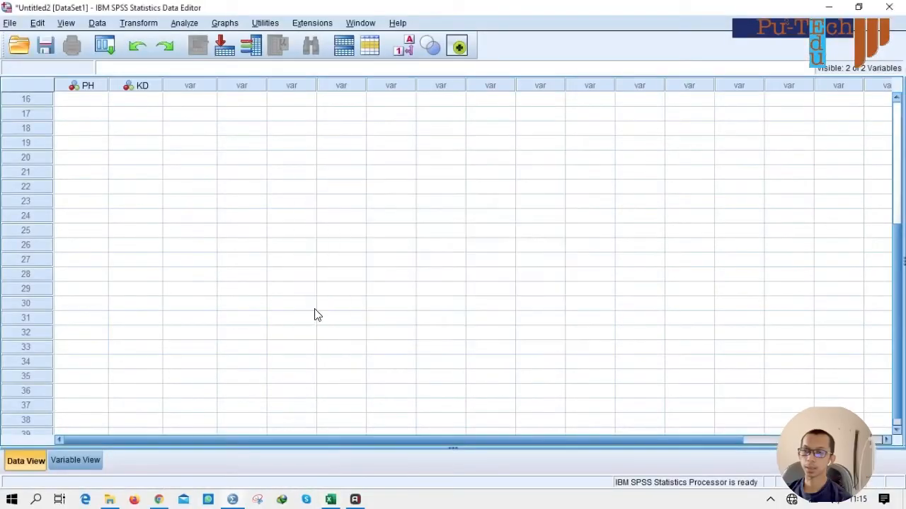
click(82, 101)
scroll(106, 156, up, 5)
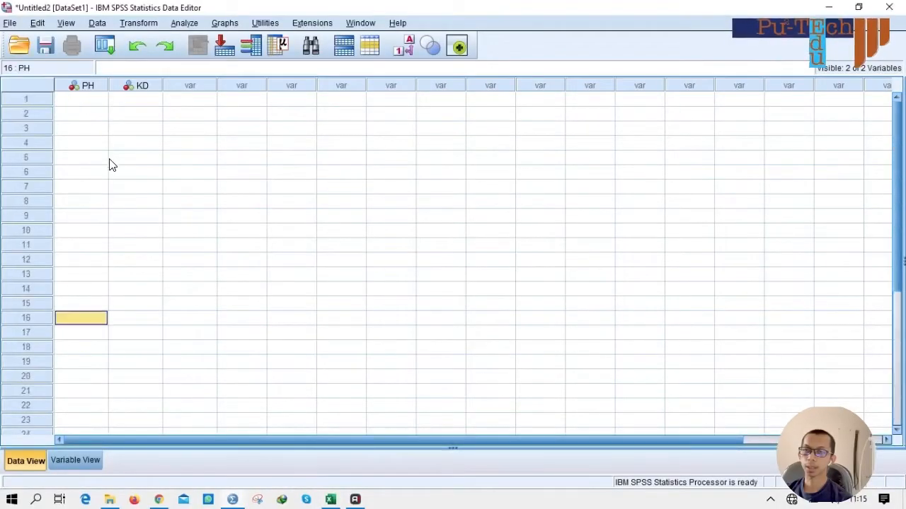
click(83, 101)
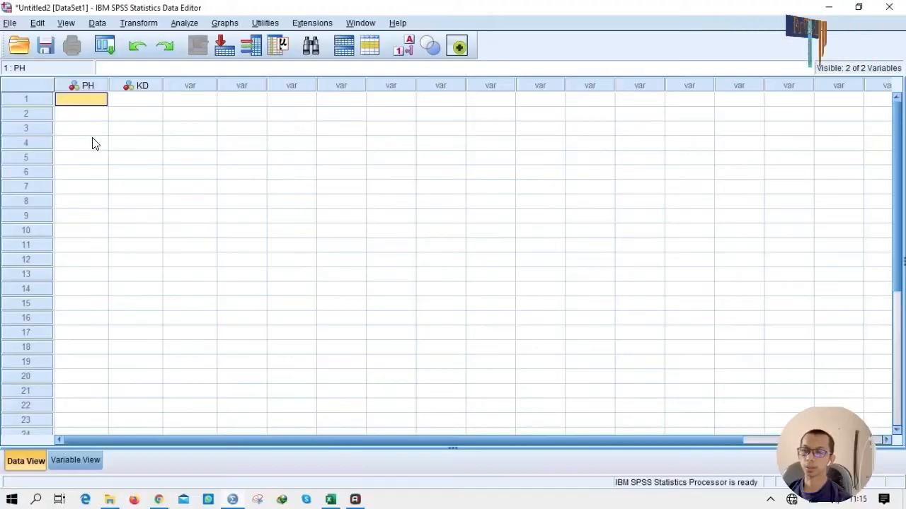
key(ctrl+v)
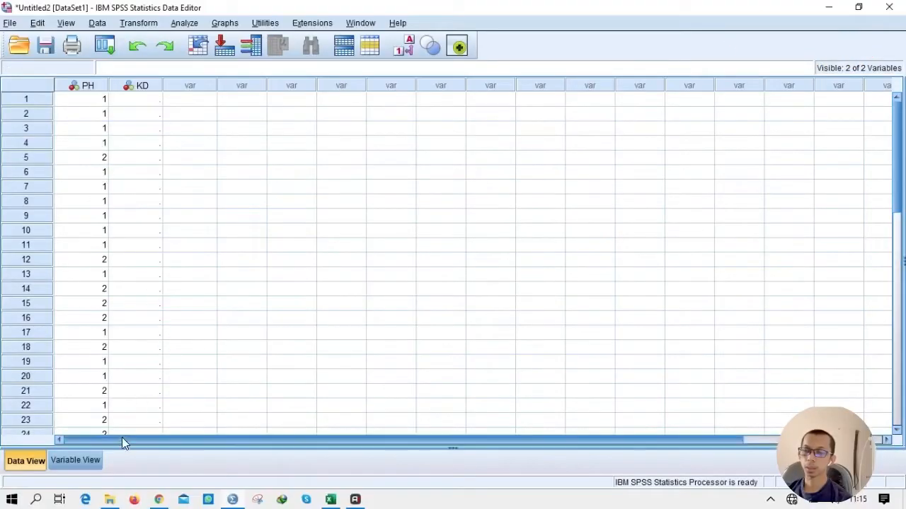
Step: Switch to Excel and copy the Kejadian DM codes in E2:E31
click(330, 499)
scroll(308, 331, up, 7)
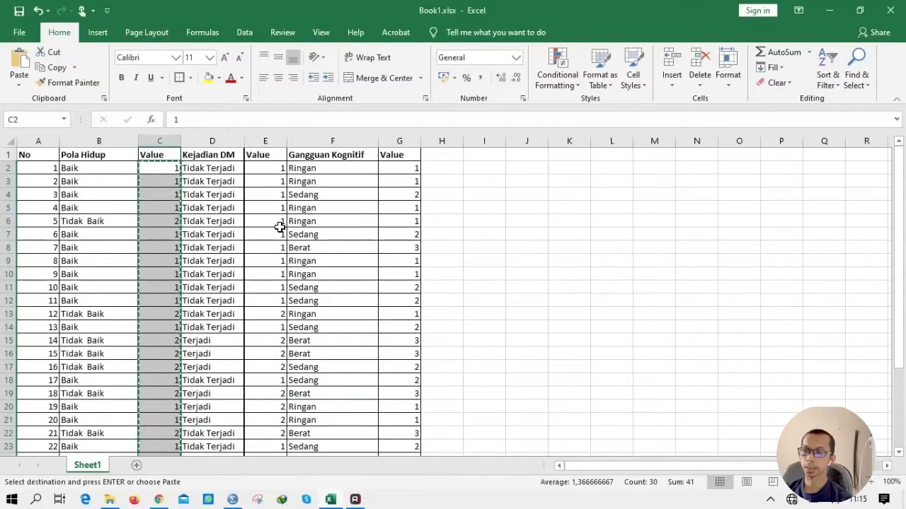
click(267, 171)
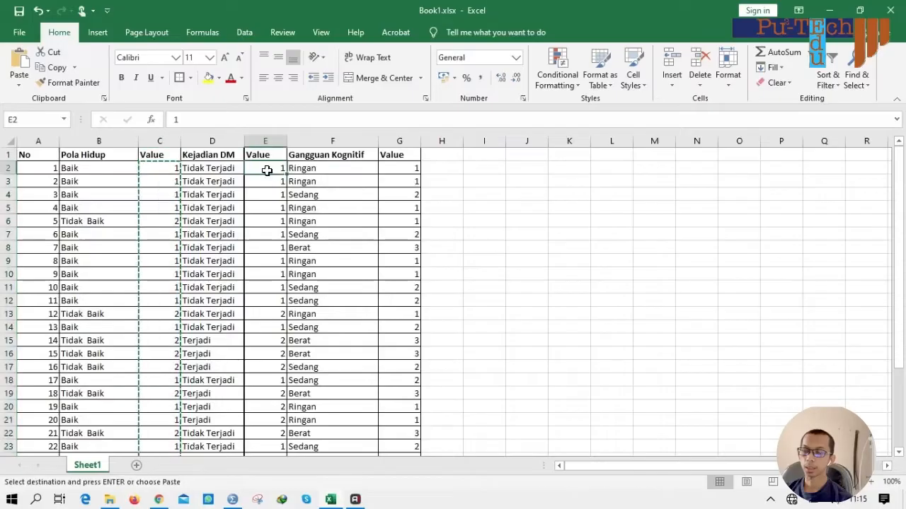
scroll(289, 230, down, 7)
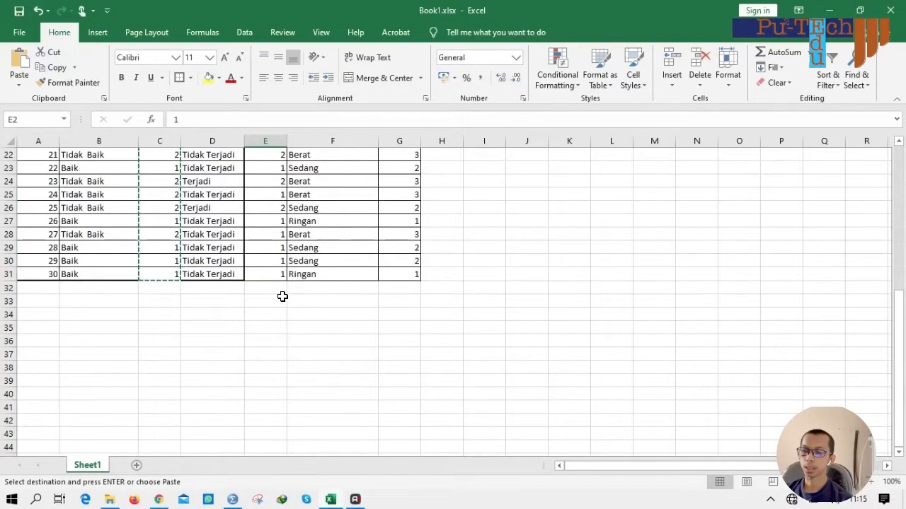
shift+click(274, 275)
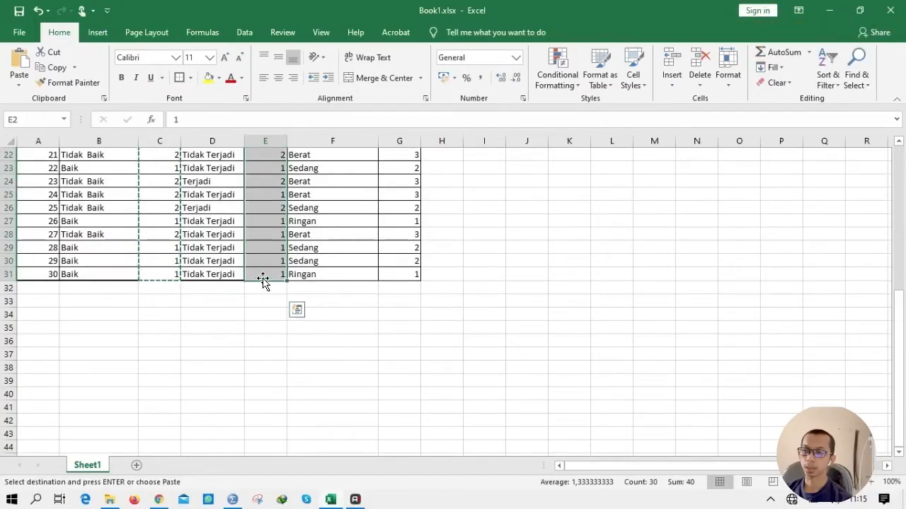
scroll(267, 272, up, 7)
click(276, 165)
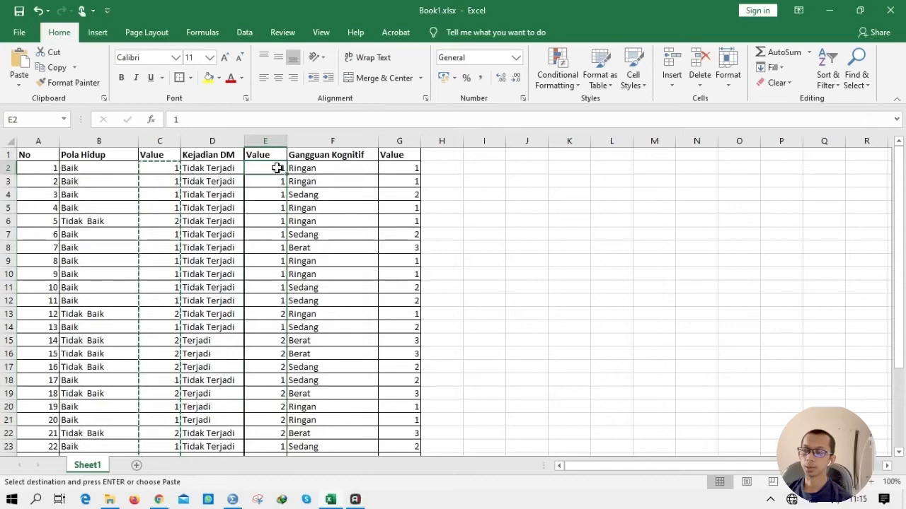
scroll(278, 264, down, 6)
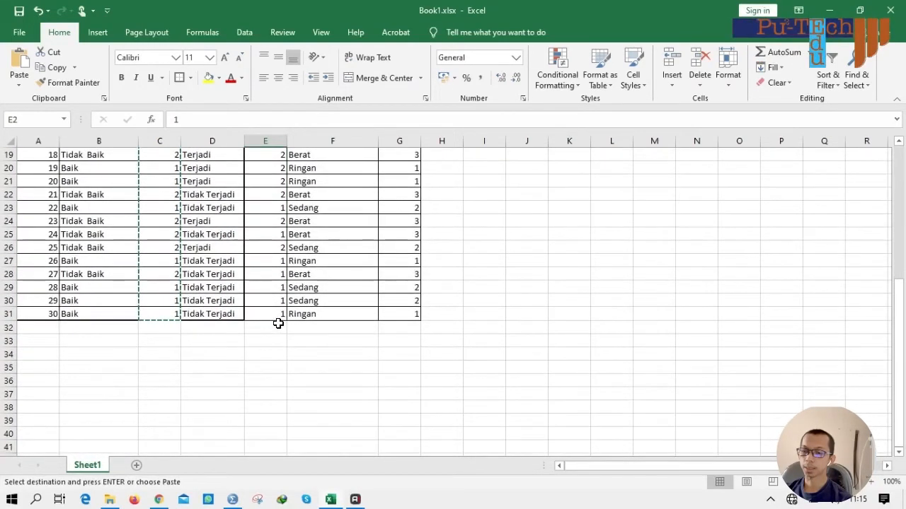
shift+click(273, 312)
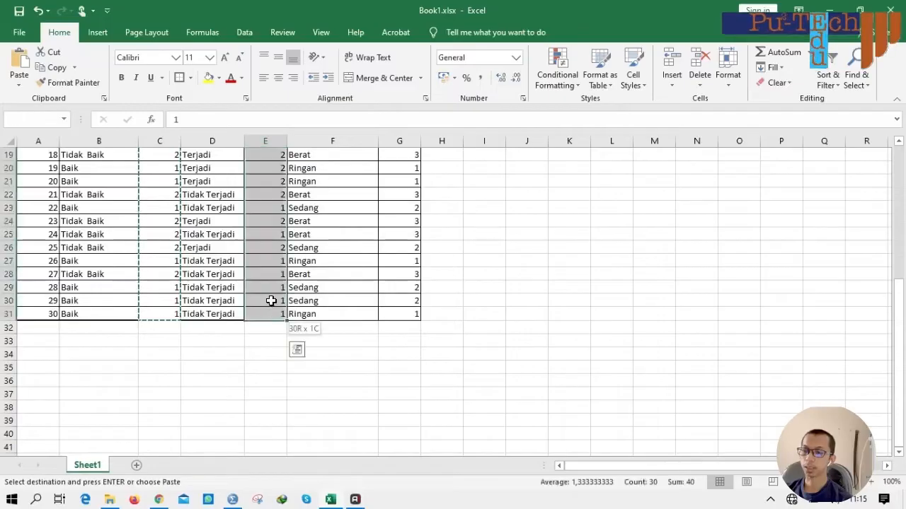
scroll(269, 255, up, 6)
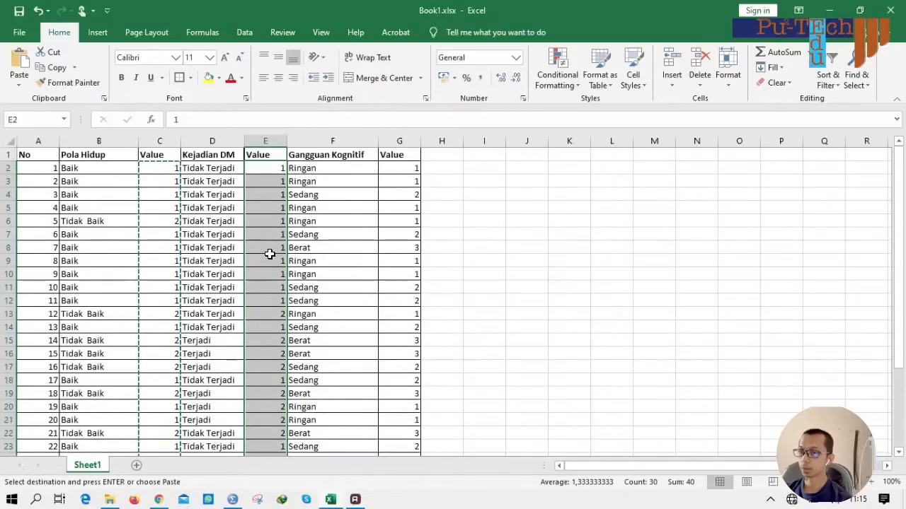
scroll(269, 255, down, 4)
key(ctrl+c)
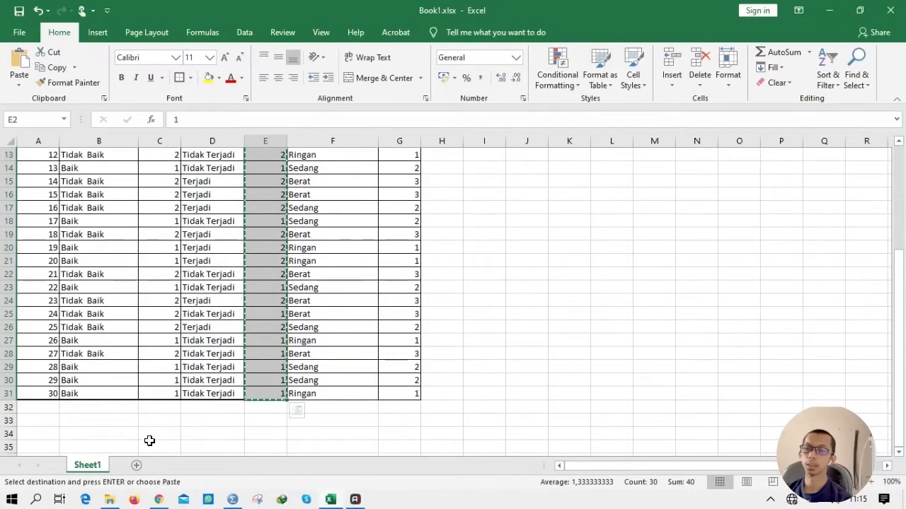
Step: Switch to SPSS and paste the copied Kejadian DM codes into the KD column starting at row 1
mouse_move(233, 500)
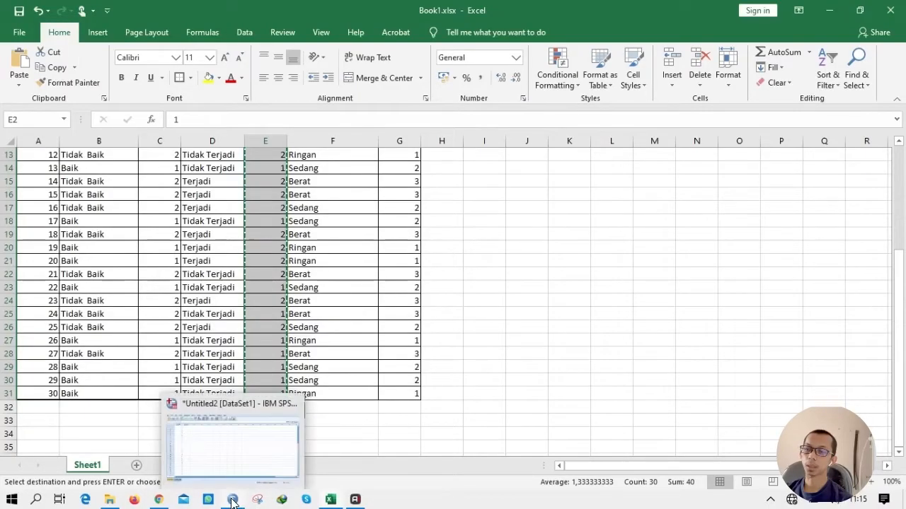
click(217, 411)
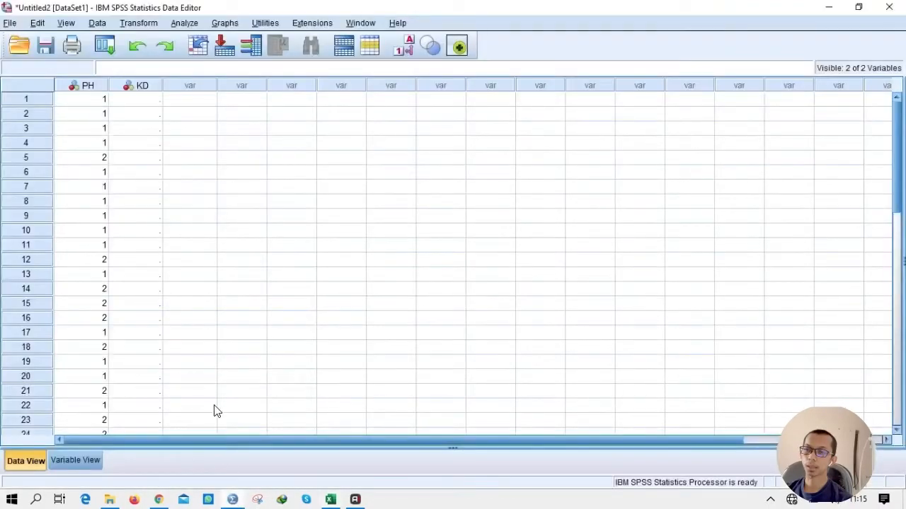
click(148, 103)
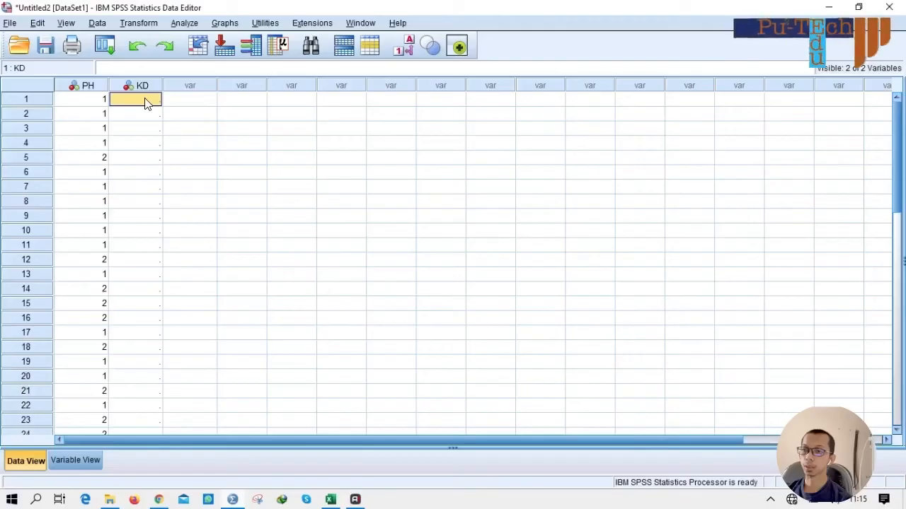
key(ctrl+v)
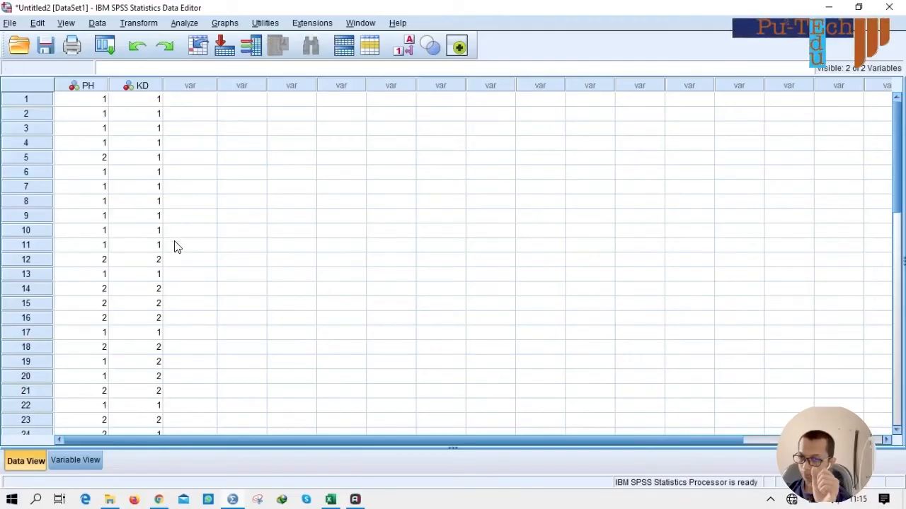
scroll(167, 233, down, 3)
scroll(135, 205, up, 3)
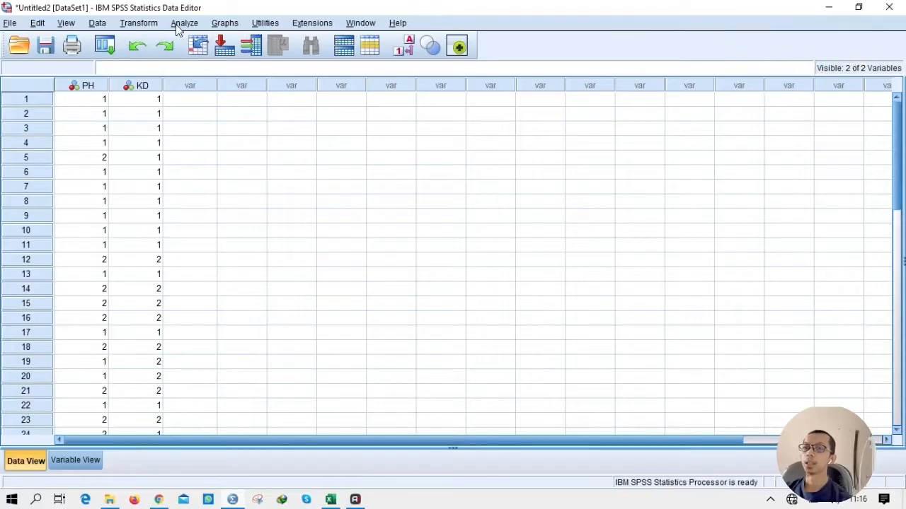
Step: Show value labels in the data grid to check the PH and KD entries, and switch back to the numeric codes
click(66, 24)
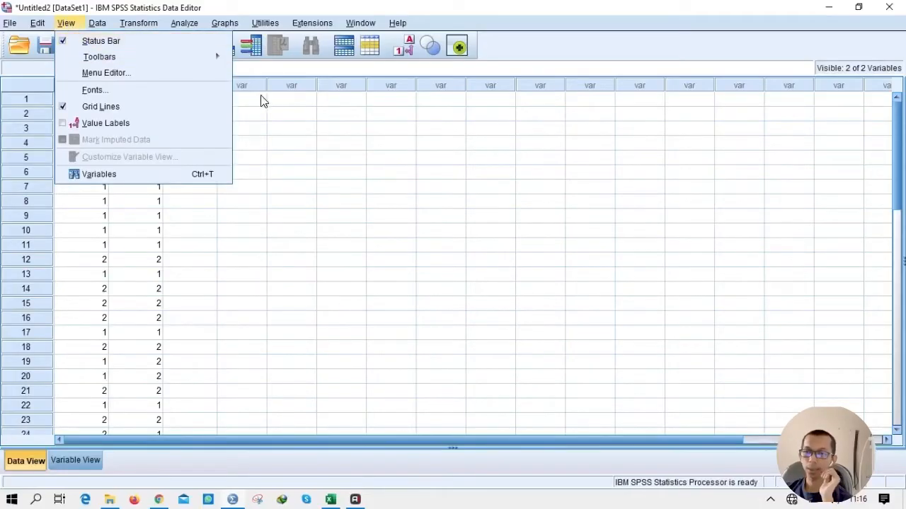
click(327, 162)
click(104, 100)
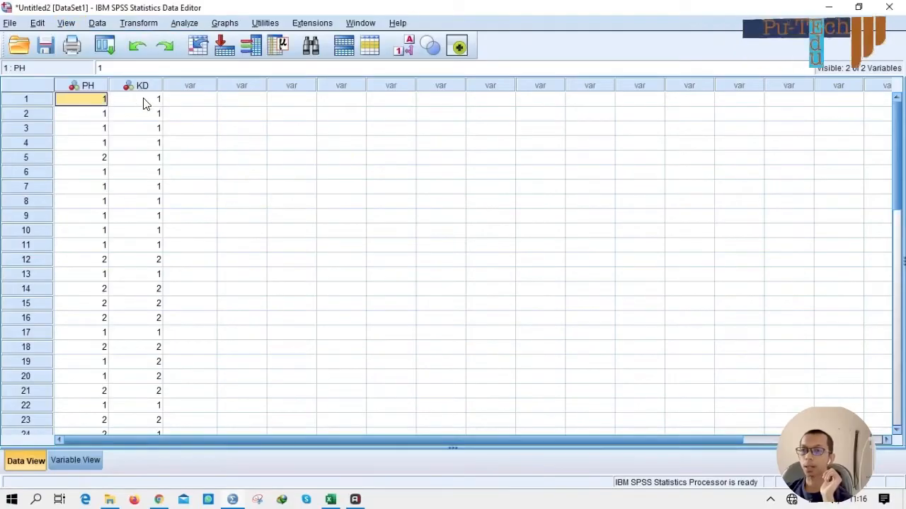
click(69, 22)
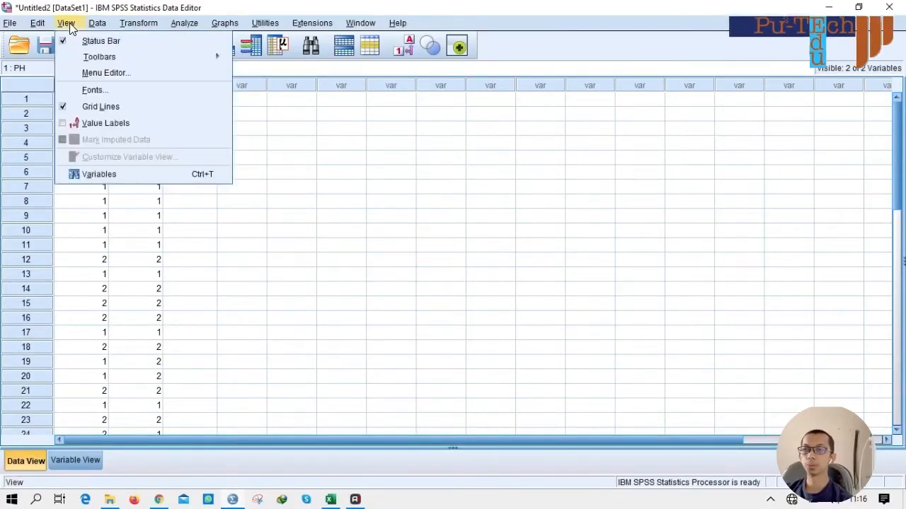
click(110, 124)
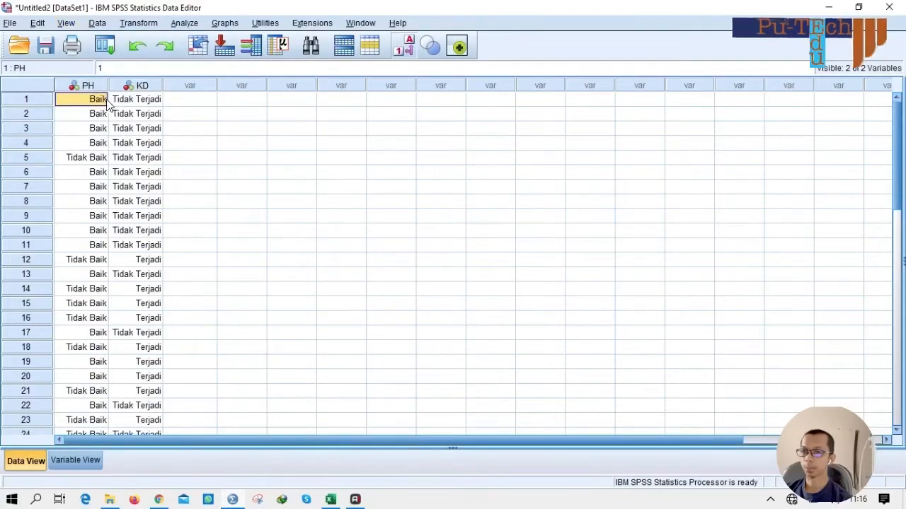
scroll(141, 316, down, 4)
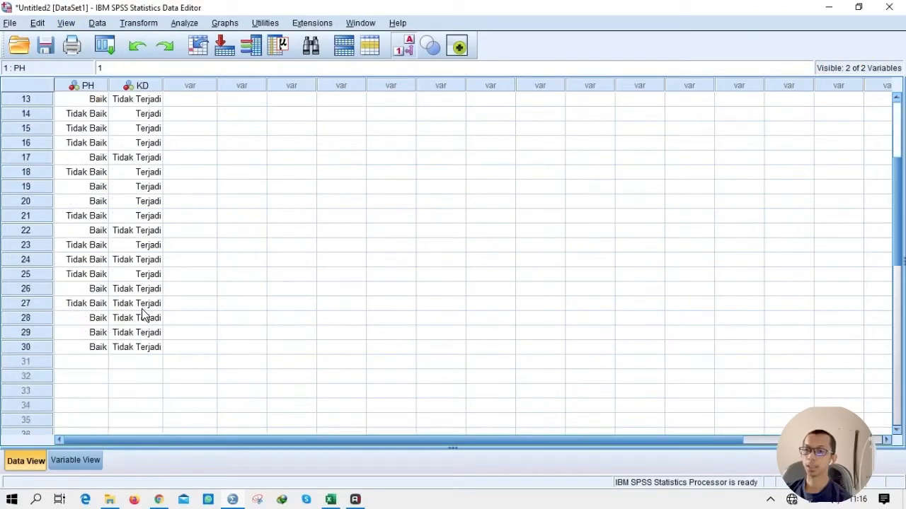
scroll(142, 316, up, 4)
click(66, 23)
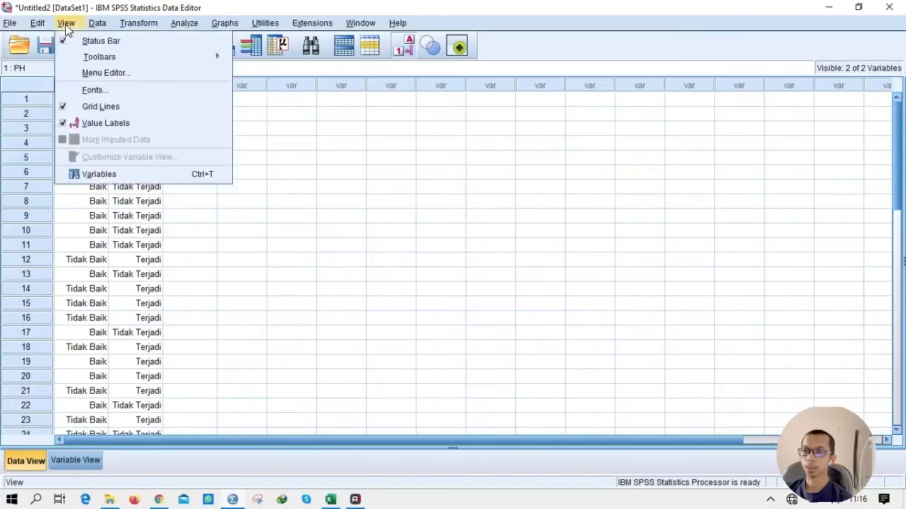
click(107, 122)
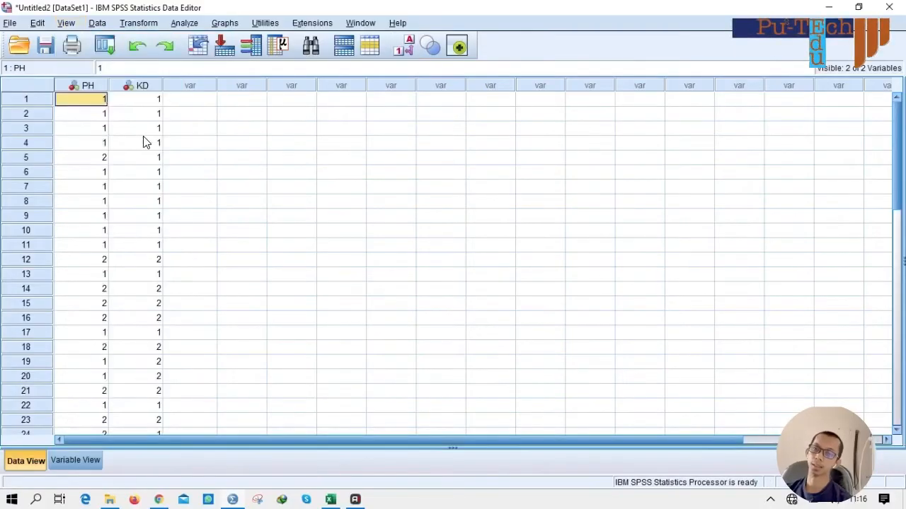
Step: Set up a Crosstabs analysis with Pola Hidup [PH] as the row variable and Kejadian DM [KD] as the column variable
click(183, 23)
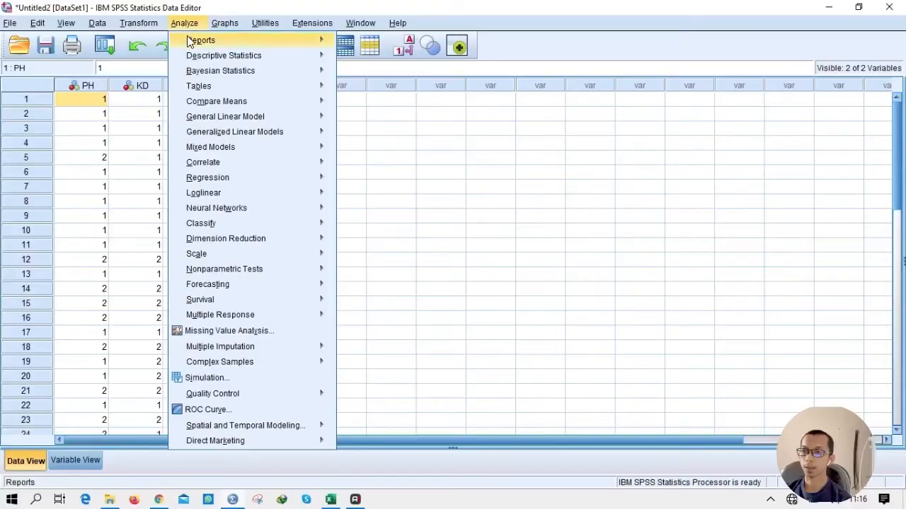
mouse_move(211, 56)
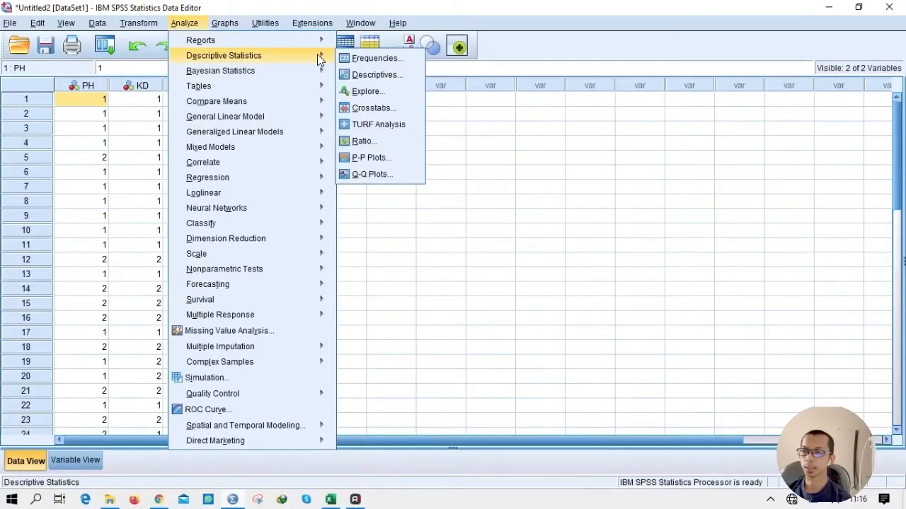
click(373, 108)
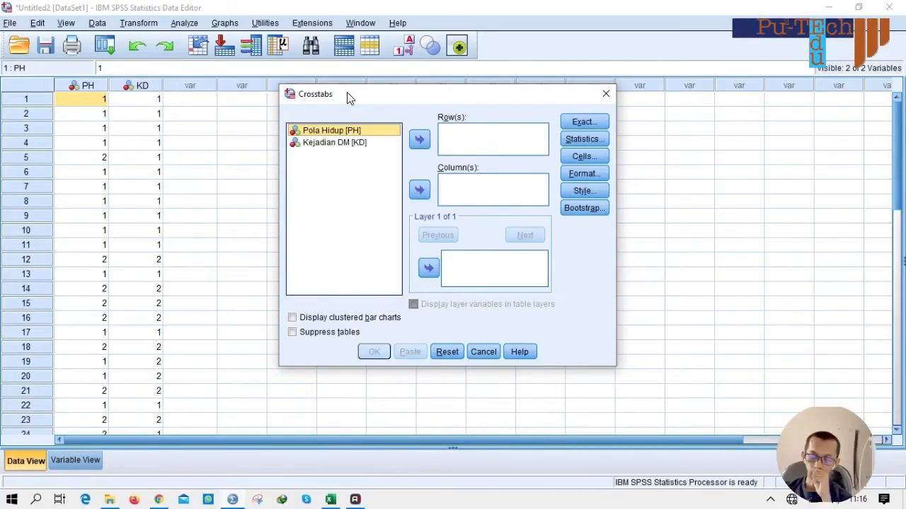
click(456, 140)
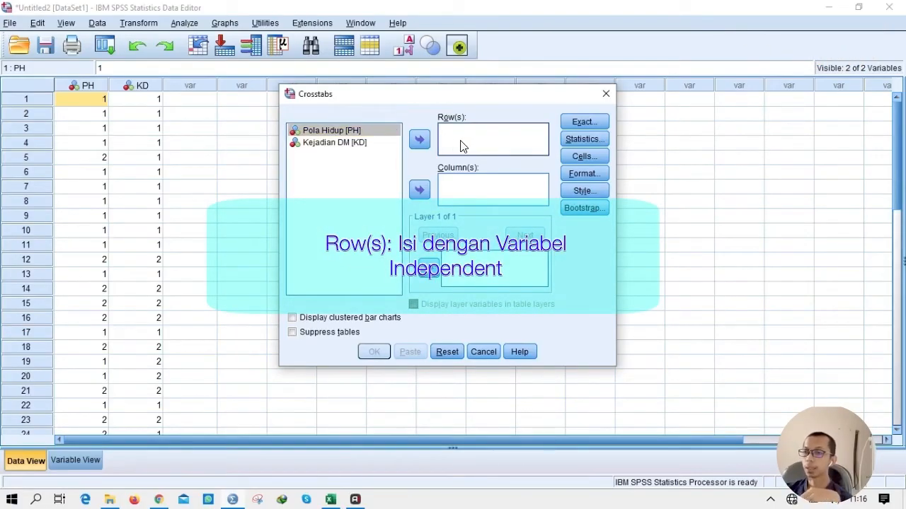
click(351, 131)
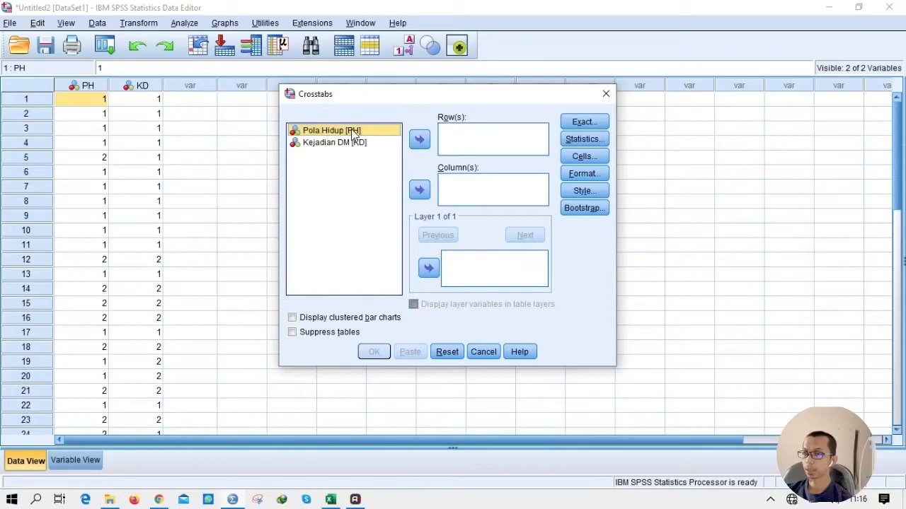
click(420, 141)
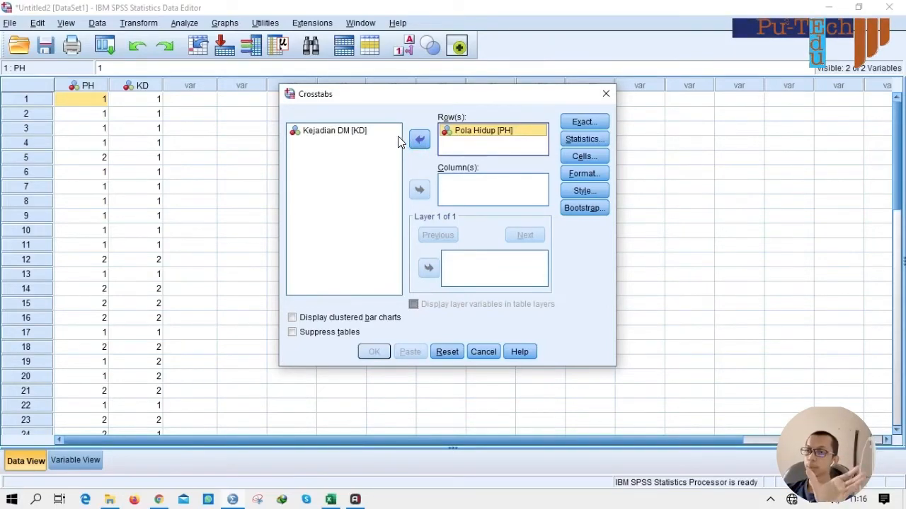
click(349, 132)
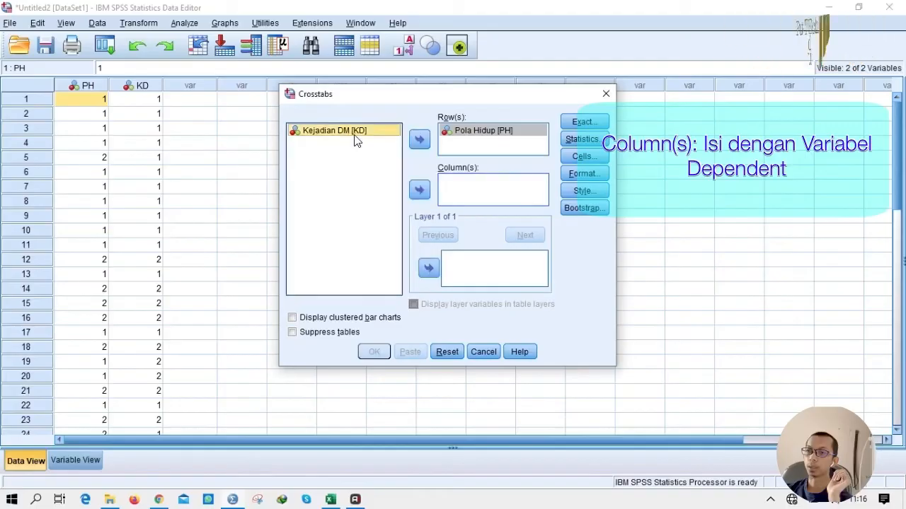
click(419, 191)
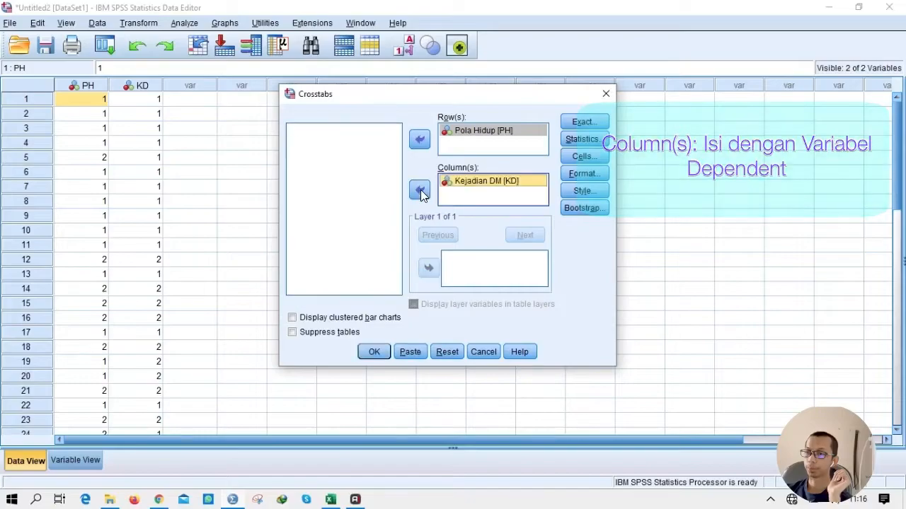
Step: Run the Crosstabs with Chi-square, Contingency coefficient and Risk statistics, displaying observed and expected counts and row percentages
click(582, 142)
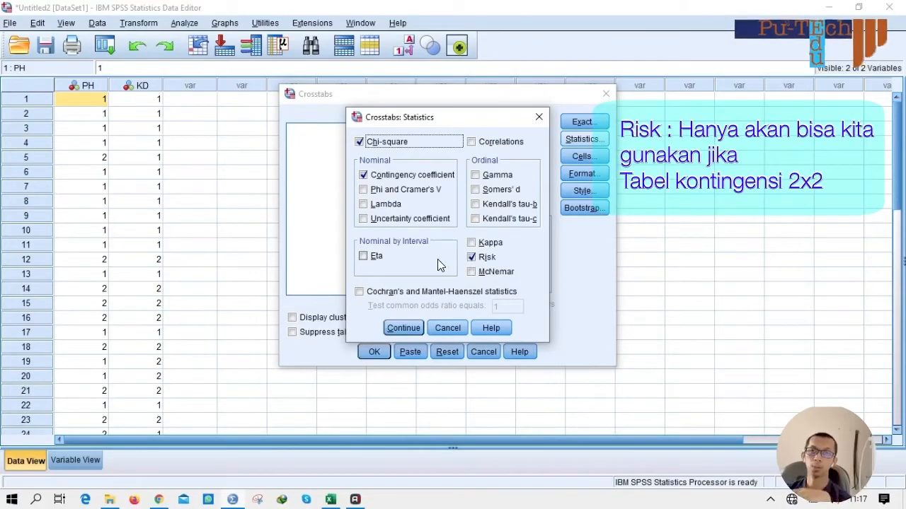
click(413, 327)
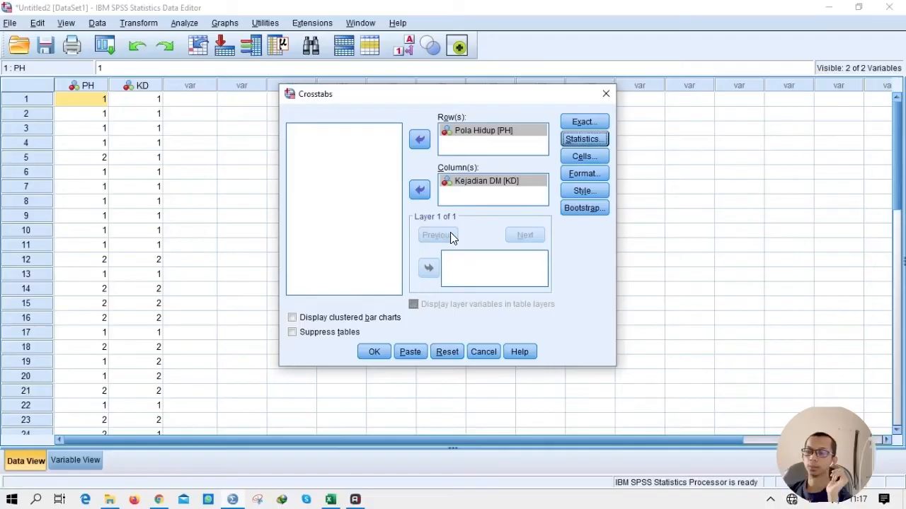
click(584, 155)
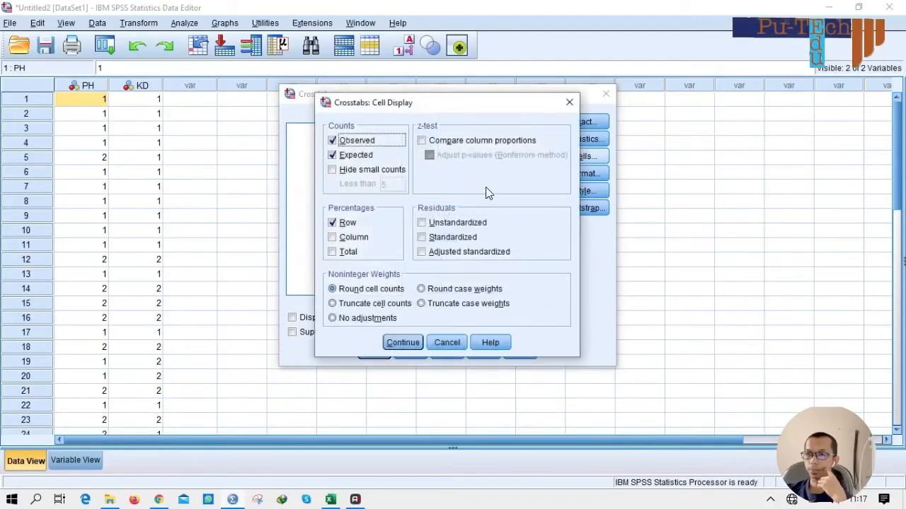
click(410, 344)
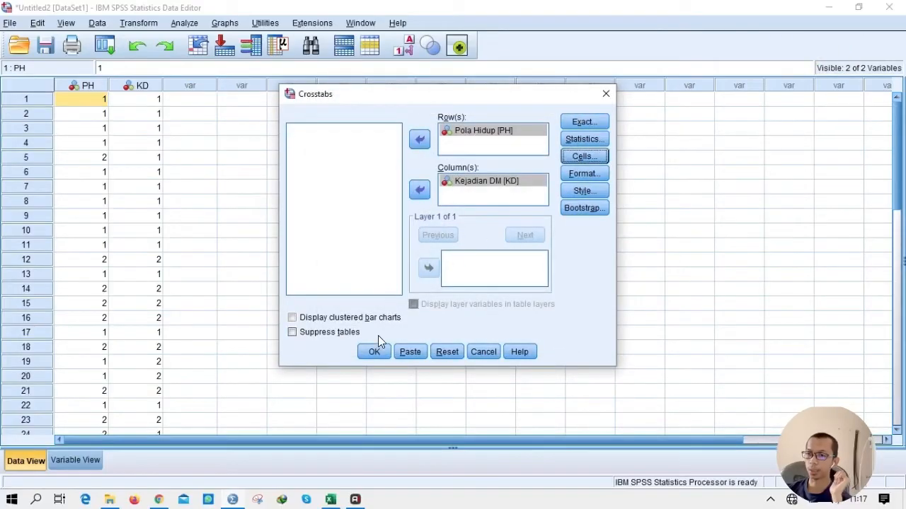
click(366, 344)
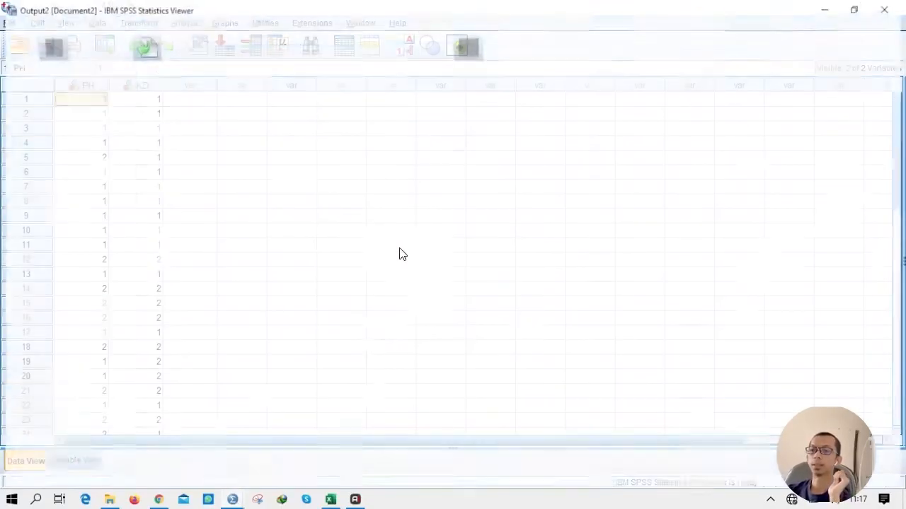
Step: Examine the Pola Hidup * Kejadian DM crosstabulation's expected counts and the Fisher's Exact Test significance in the Chi-Square Tests table
scroll(524, 216, up, 3)
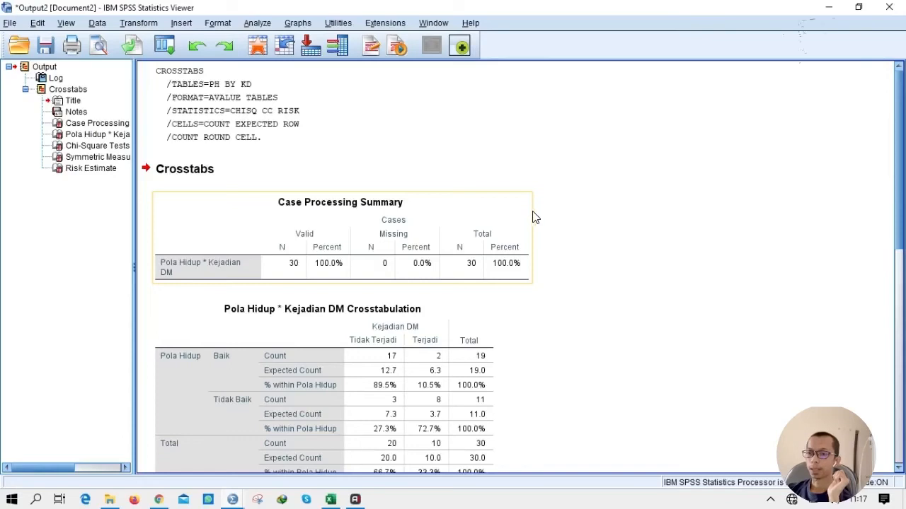
scroll(535, 217, down, 4)
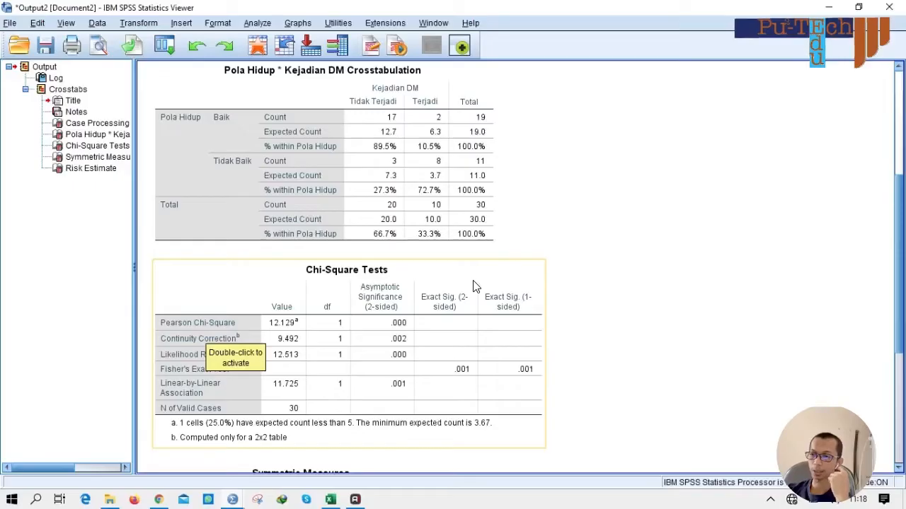
scroll(474, 290, down, 4)
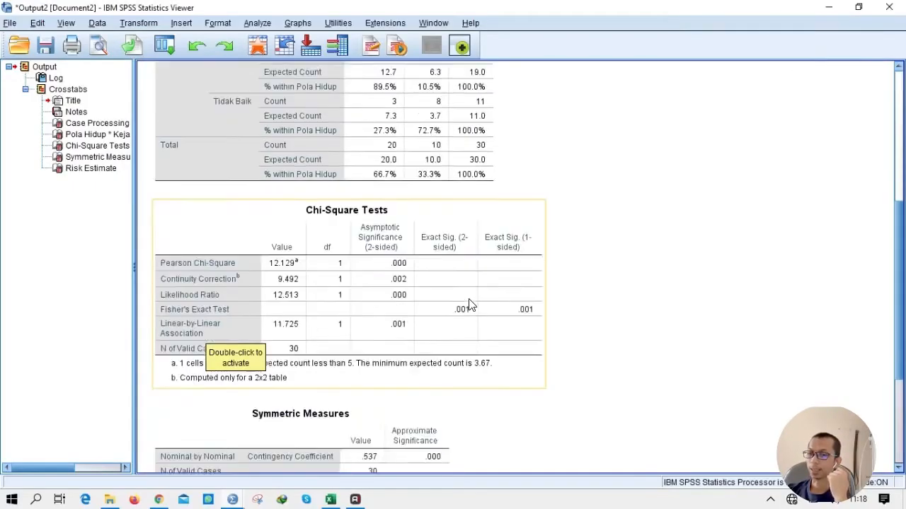
scroll(467, 310, up, 4)
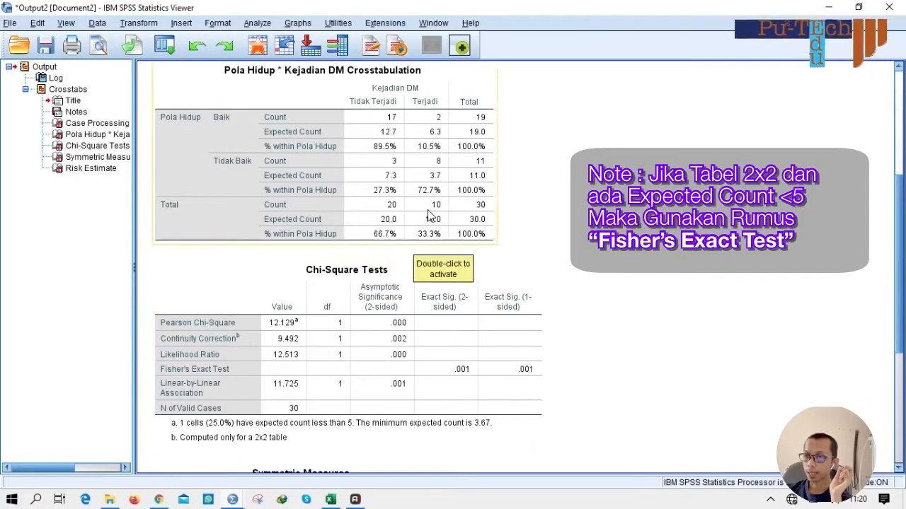
click(437, 181)
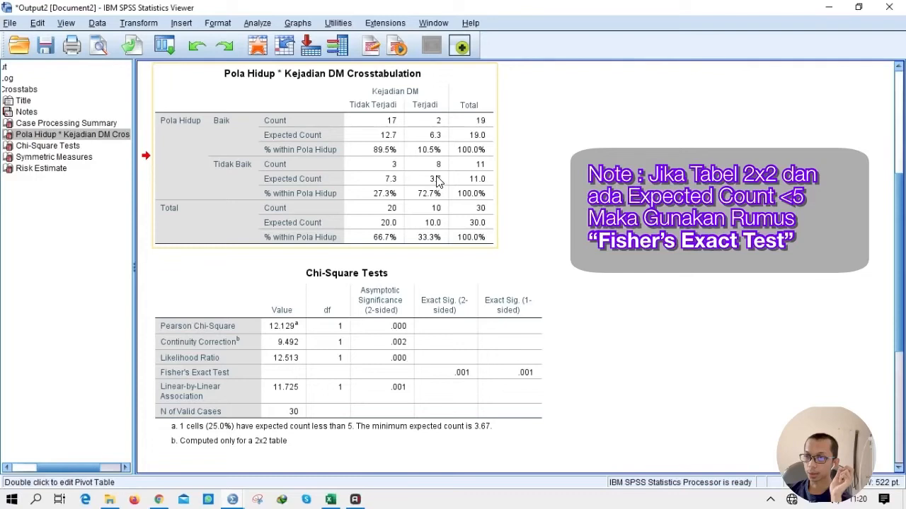
click(309, 330)
click(404, 79)
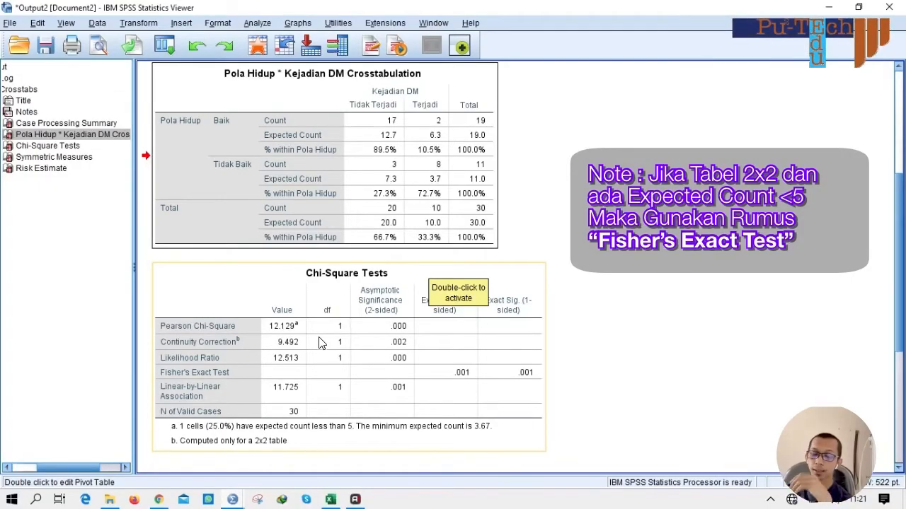
click(208, 374)
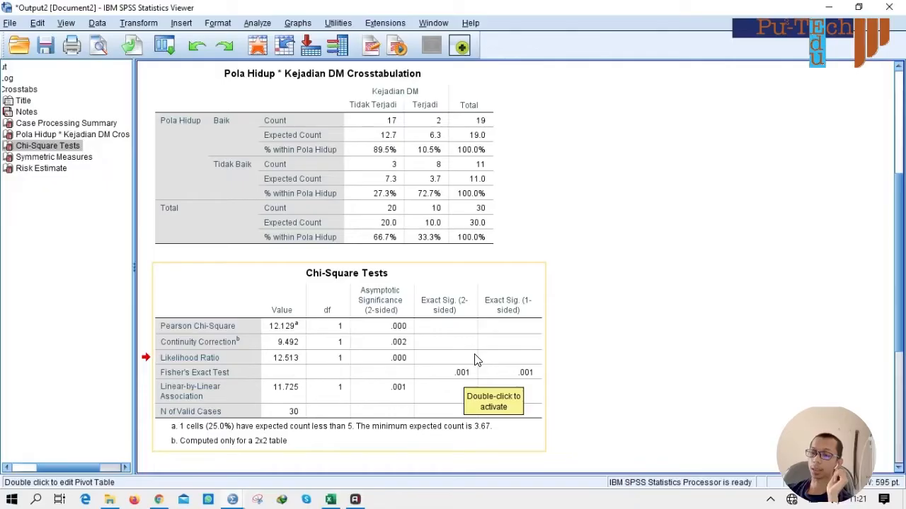
scroll(475, 360, up, 1)
scroll(475, 360, down, 1)
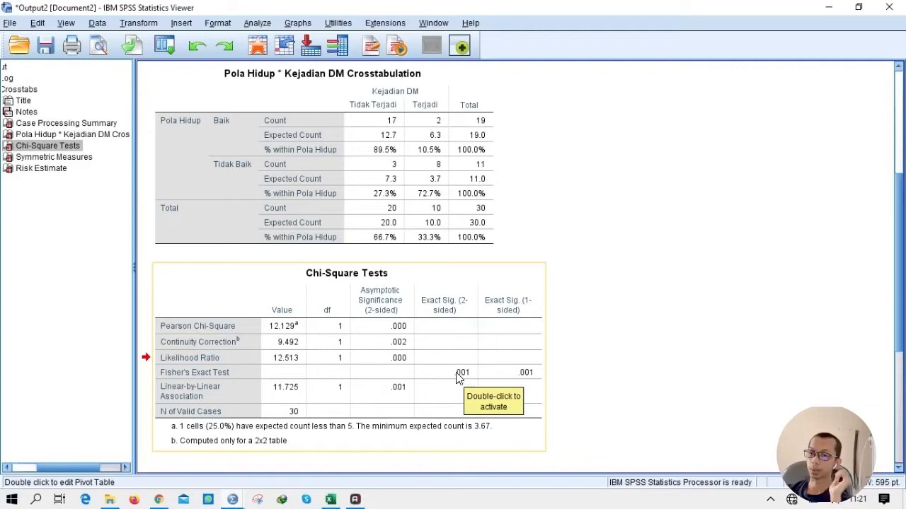
Step: Review the contingency coefficient and the Risk Estimate odds ratio, and return to the start of the output
scroll(428, 369, down, 5)
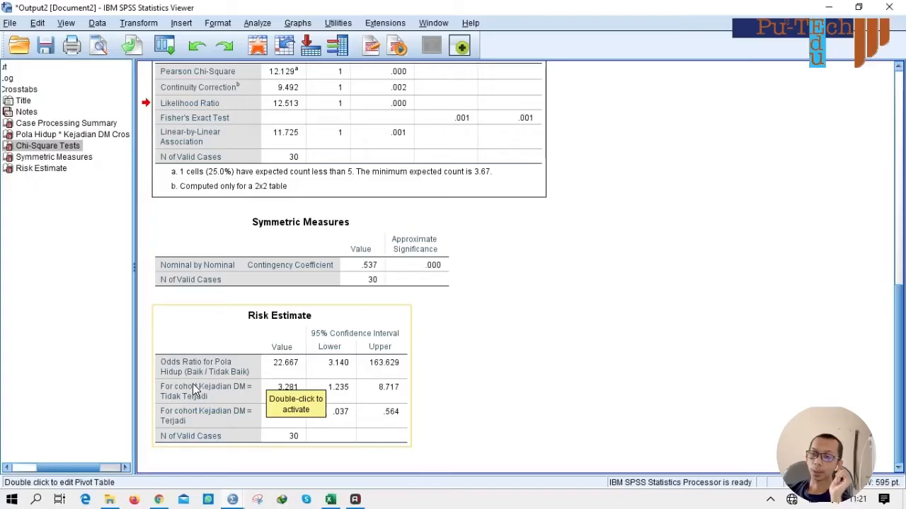
scroll(337, 375, up, 3)
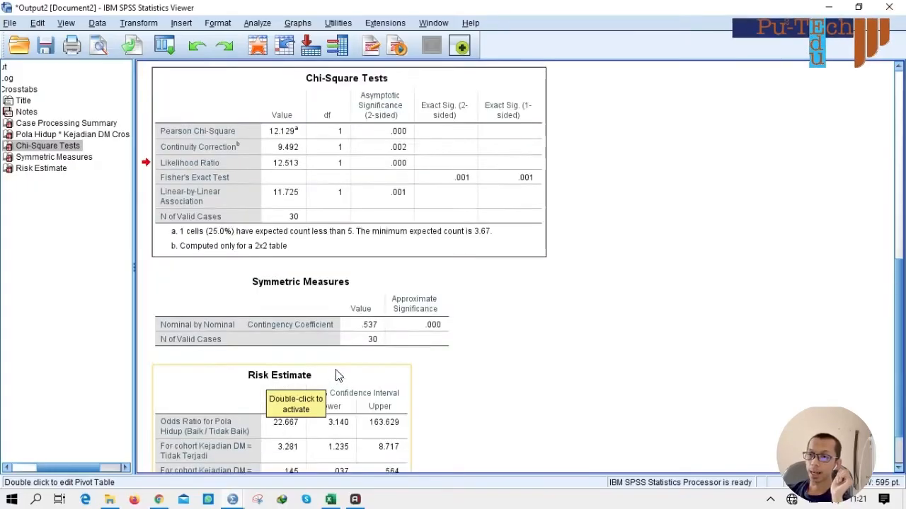
scroll(337, 375, down, 3)
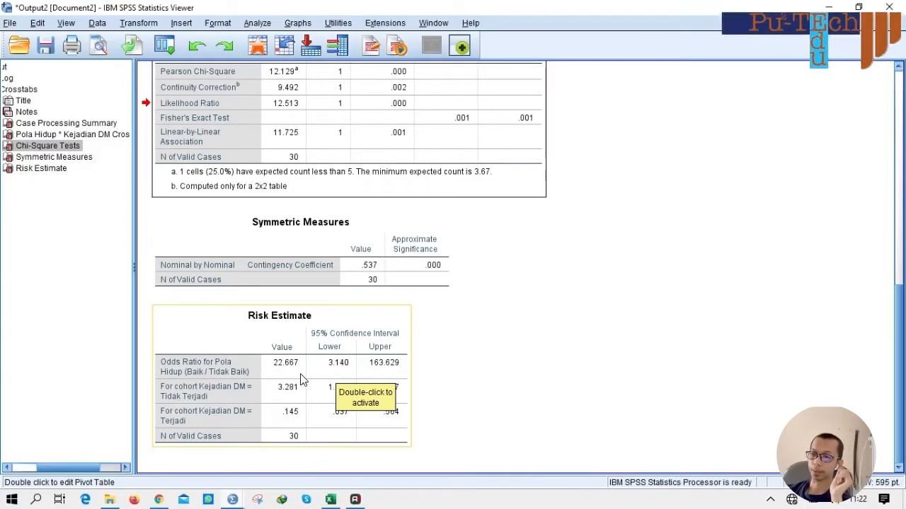
scroll(437, 325, up, 3)
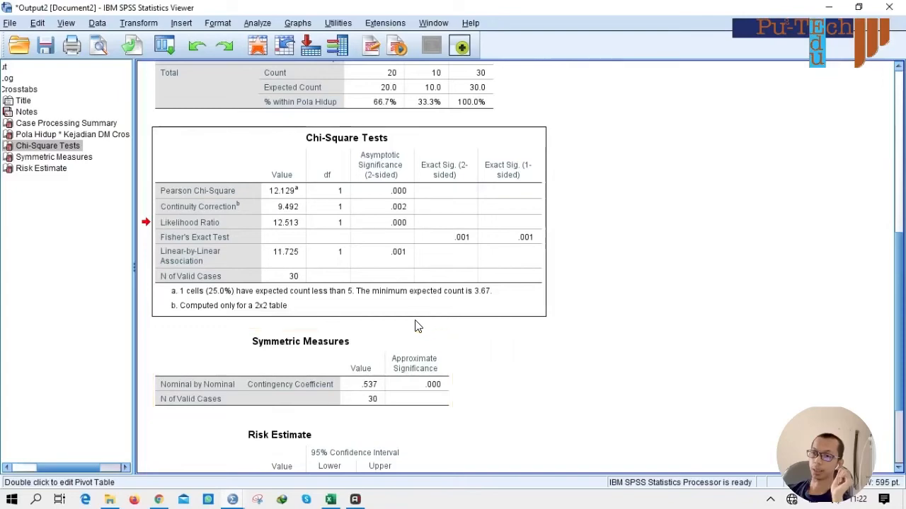
scroll(424, 325, up, 6)
scroll(416, 326, up, 3)
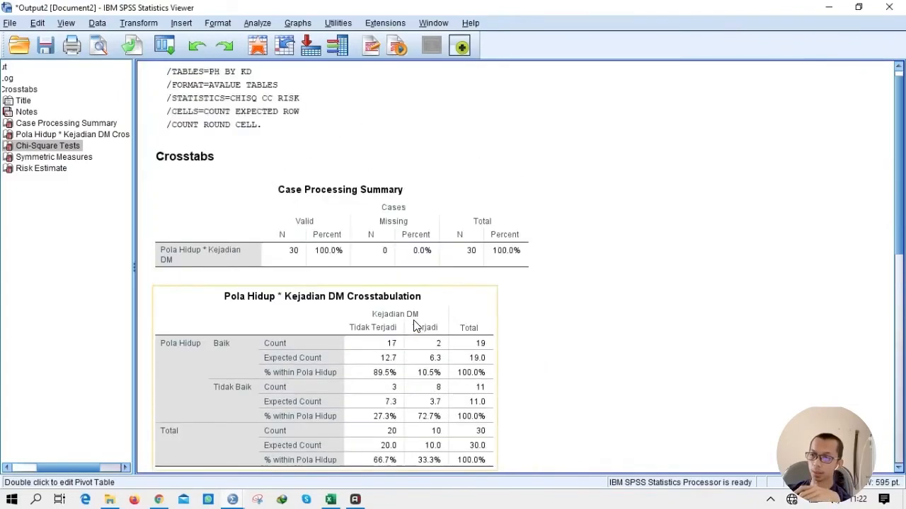
scroll(416, 326, up, 1)
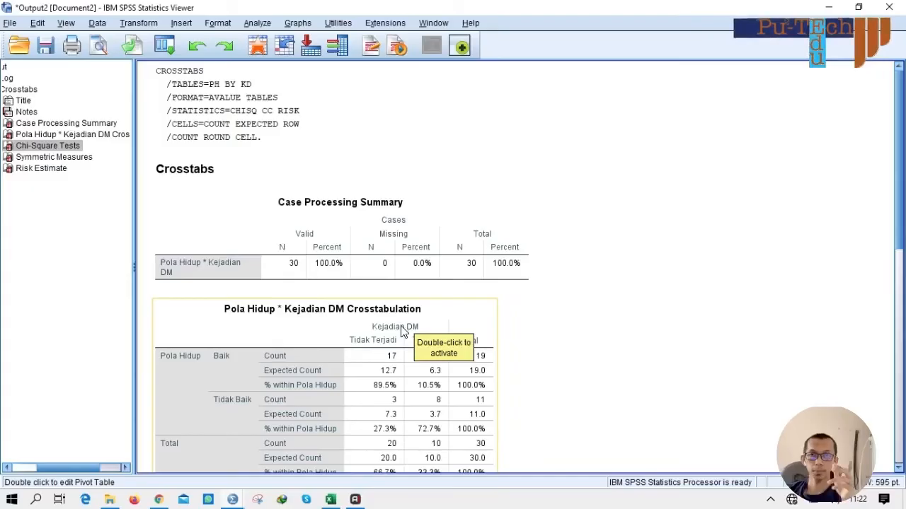
Step: Switch to Excel and black out the Kejadian DM and adjoining Value columns, D1:E31, with a black fill
click(331, 500)
scroll(346, 319, up, 1)
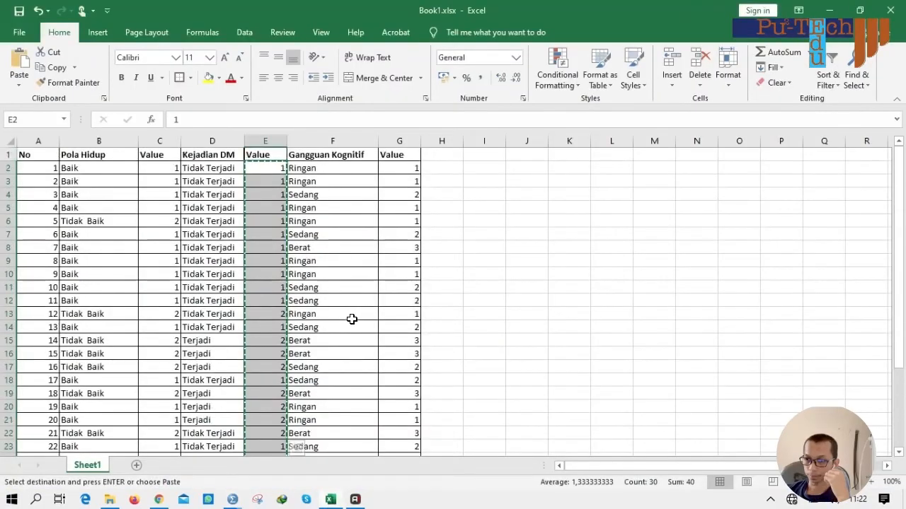
click(408, 163)
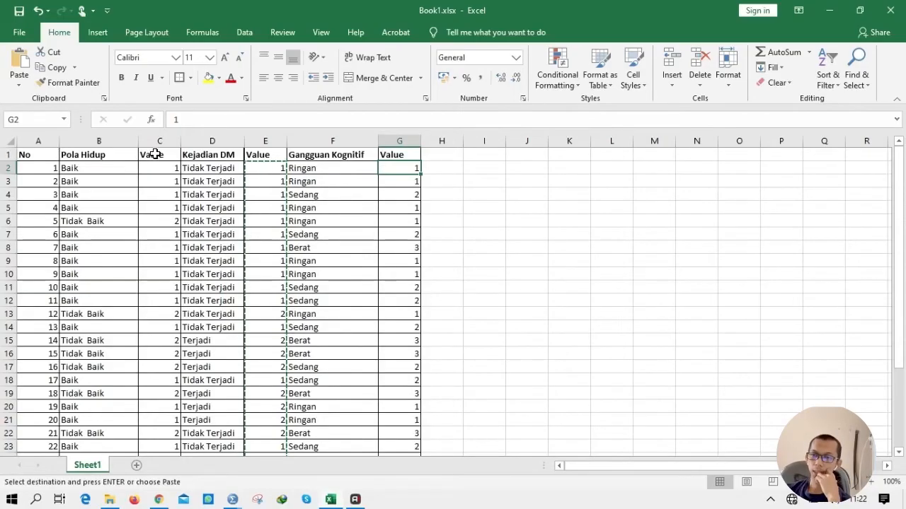
drag(186, 153, 264, 420)
scroll(232, 156, up, 3)
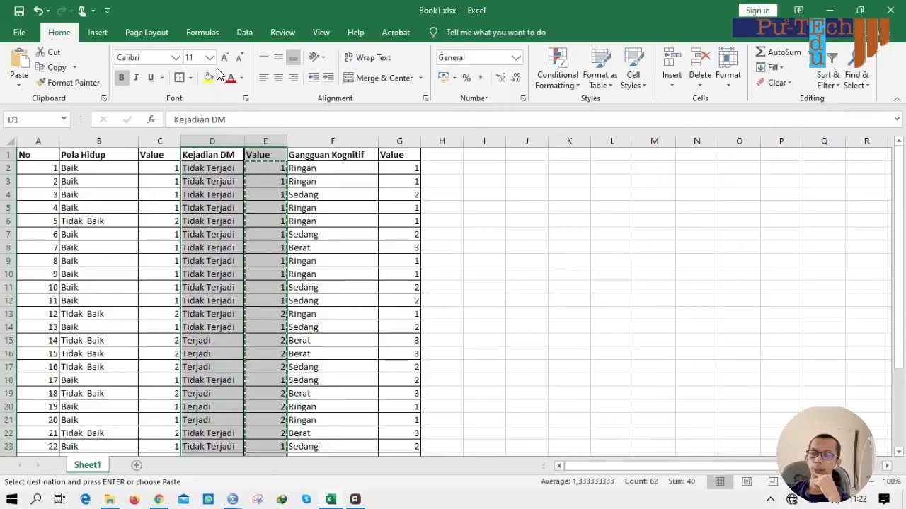
click(220, 78)
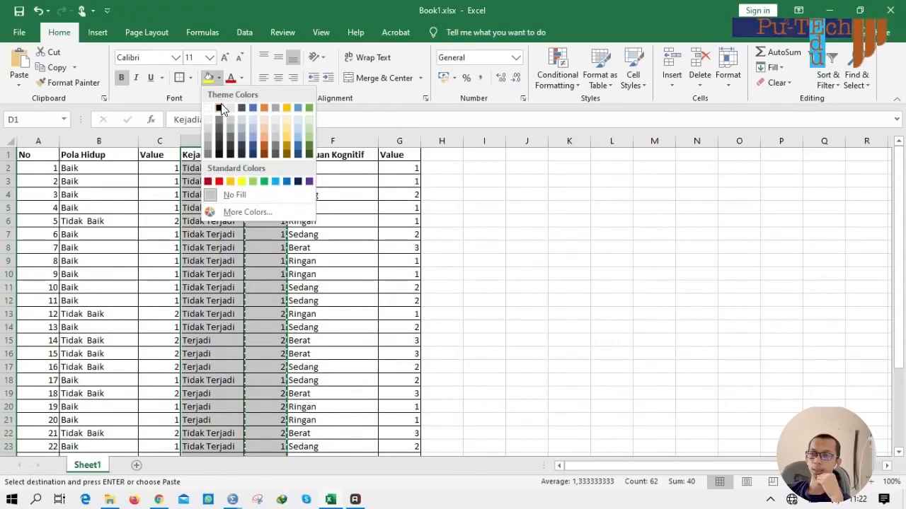
click(218, 107)
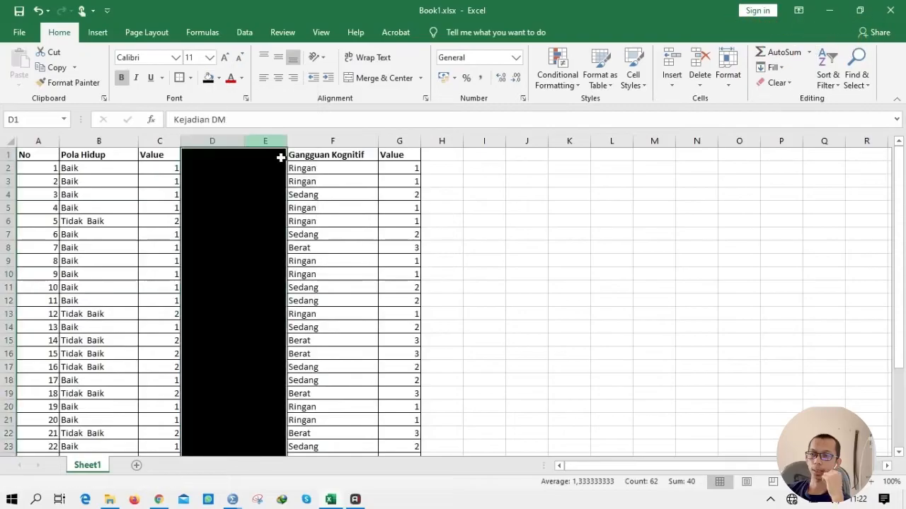
click(507, 234)
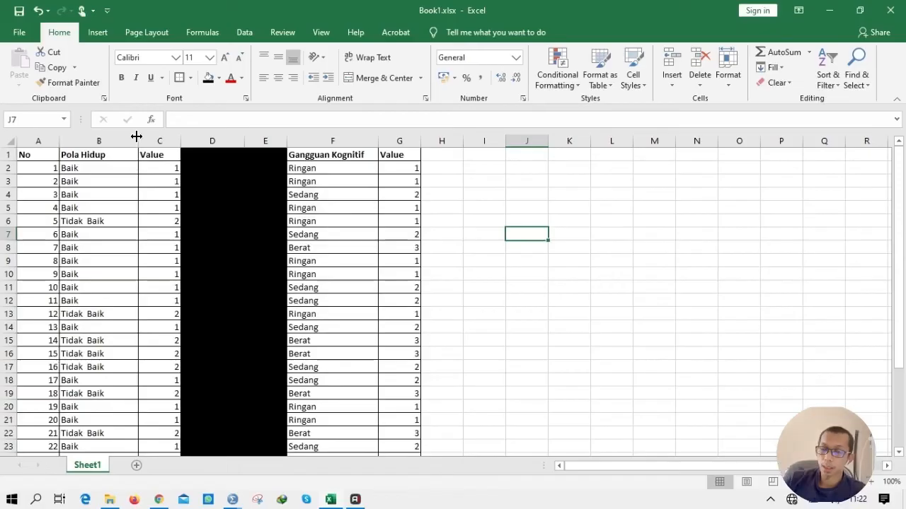
Step: Check how the Ringan, Sedang and Berat categories of Gangguan Kognitif are coded in the Value column beside them
click(338, 169)
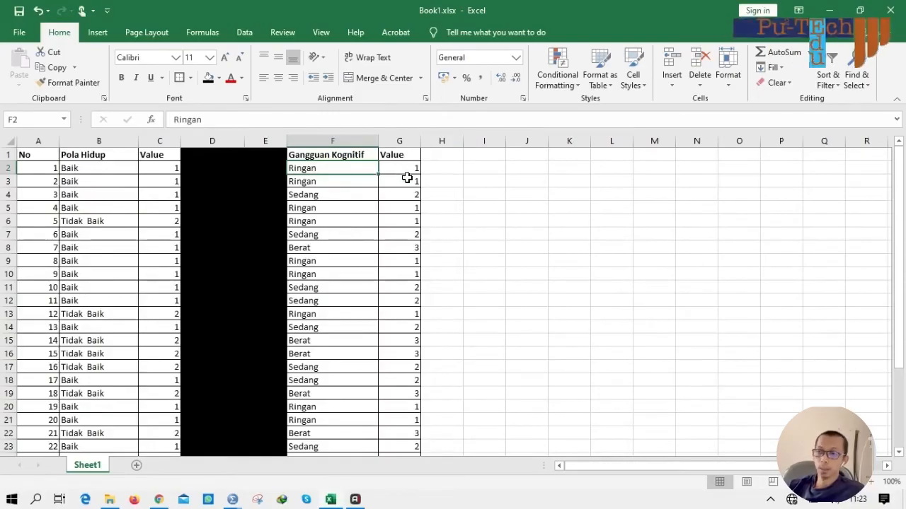
click(331, 192)
click(409, 197)
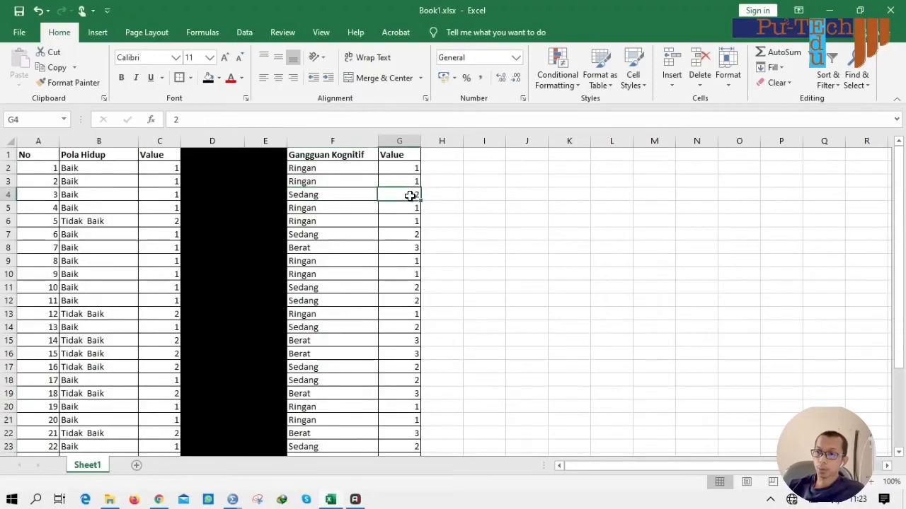
click(346, 247)
click(414, 245)
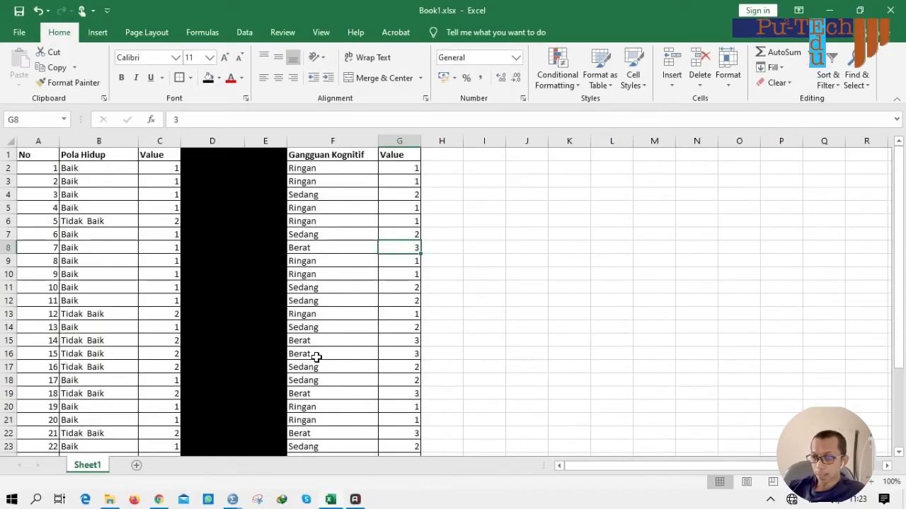
scroll(340, 359, down, 2)
scroll(319, 373, up, 2)
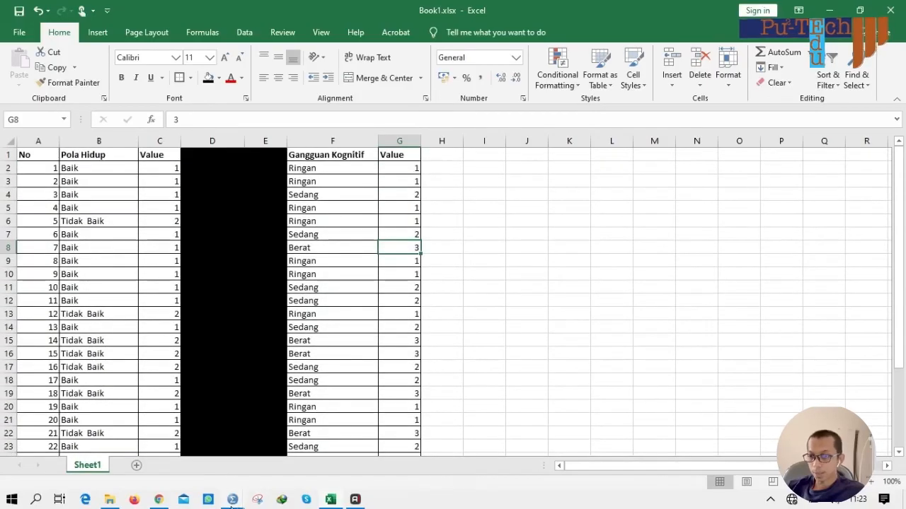
Step: Switch to the SPSS data set and add a third variable named GK to the variable definitions
mouse_move(232, 499)
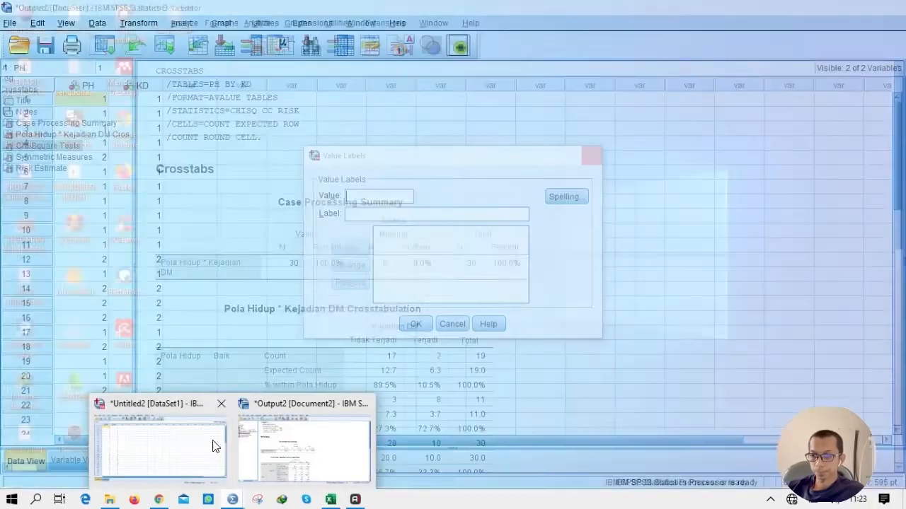
click(205, 446)
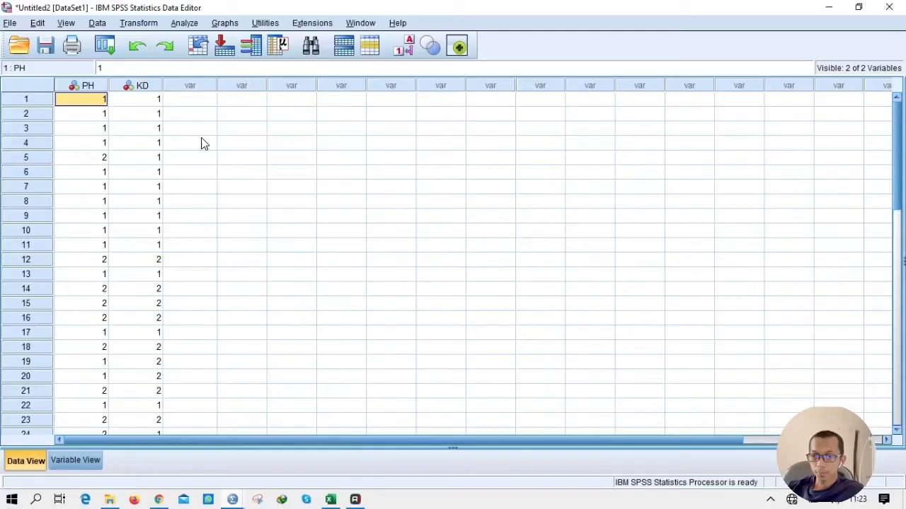
click(86, 464)
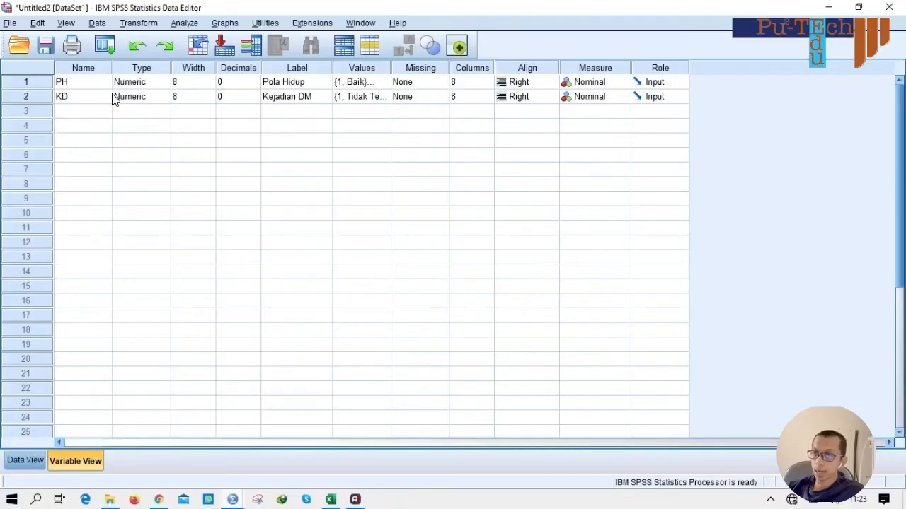
click(81, 116)
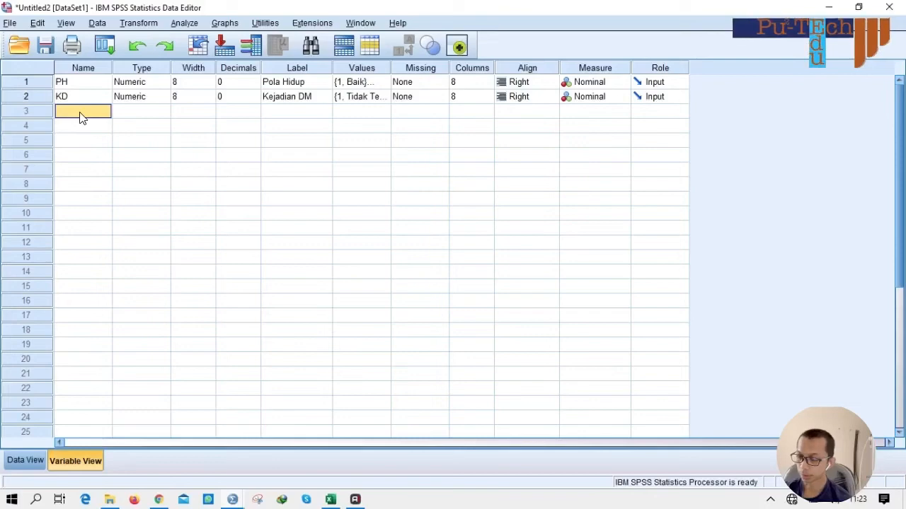
text(GK)
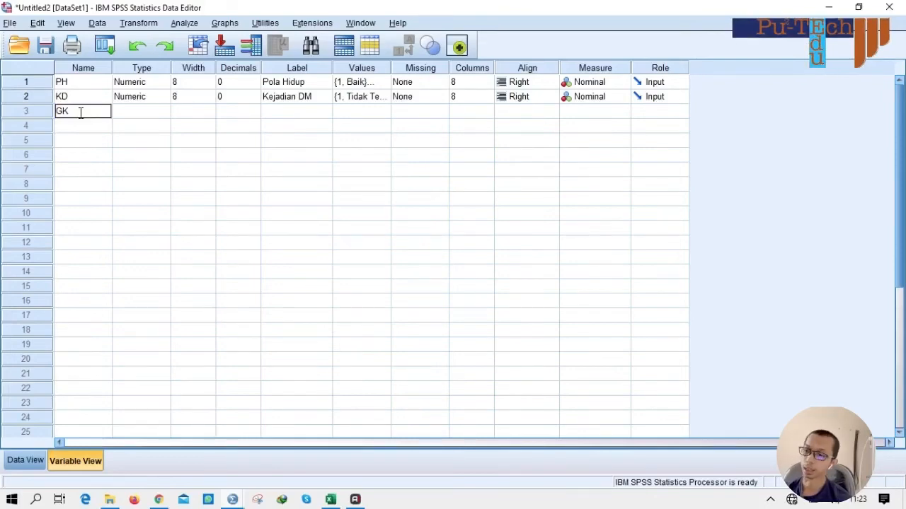
key(Return)
key(Right)
key(Right)
key(Right)
key(Right)
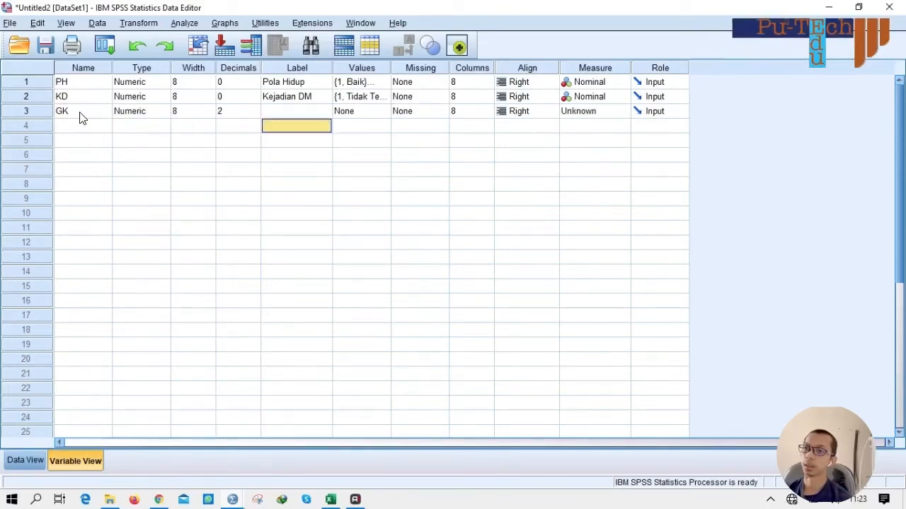
Step: Label the GK variable as Gangguan Kognitif
key(Up)
text(Gan)
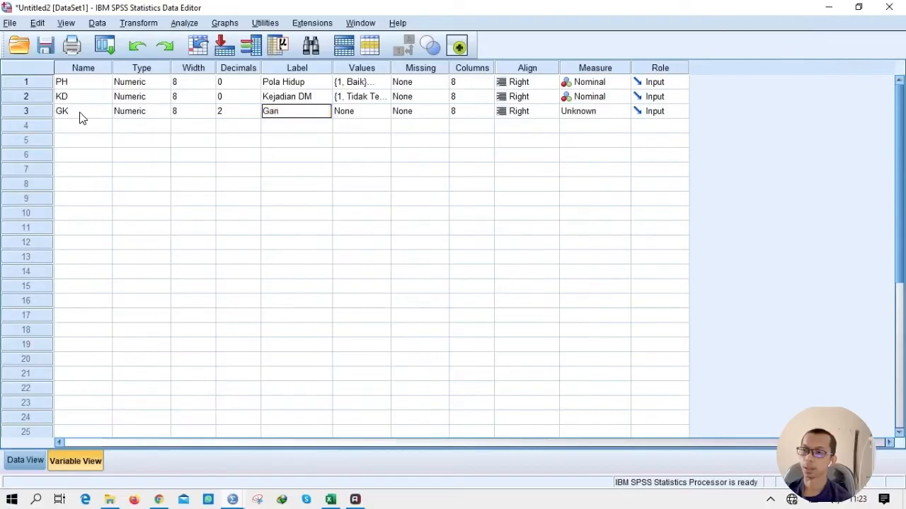
text(gguan Kog)
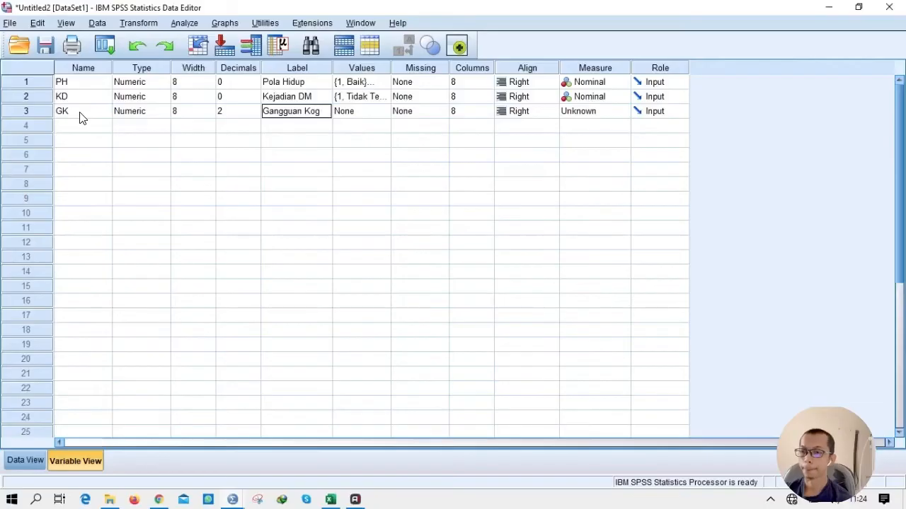
text(niti)
key(Return)
Step: Set the number of decimals for the GK variable to 0
key(Left)
key(Left)
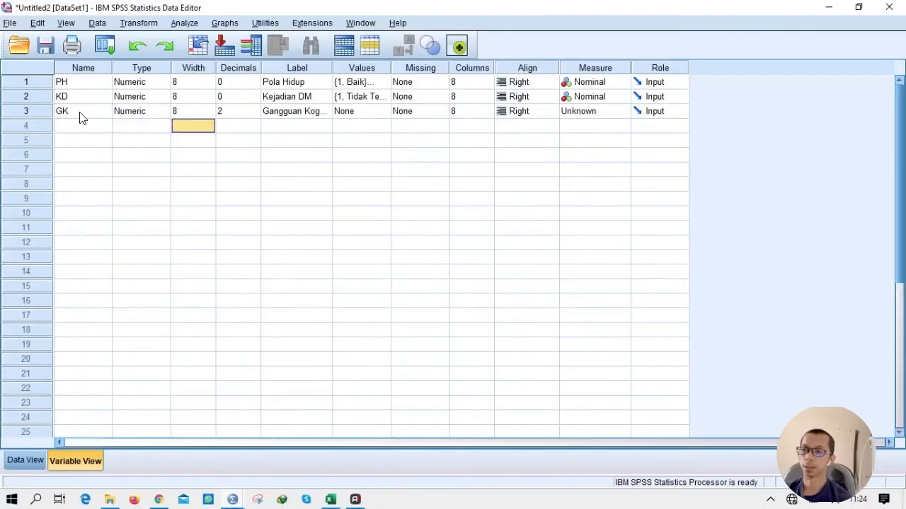
key(Up)
key(Right)
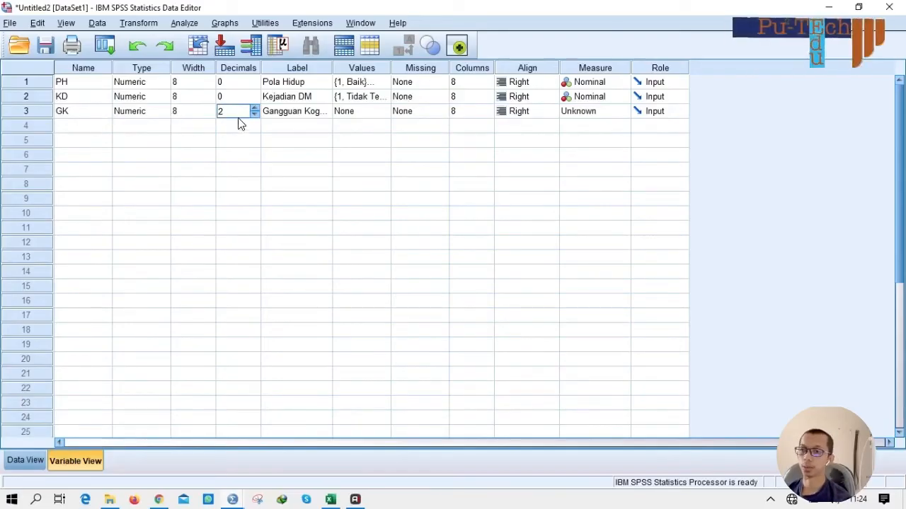
click(254, 114)
click(254, 114)
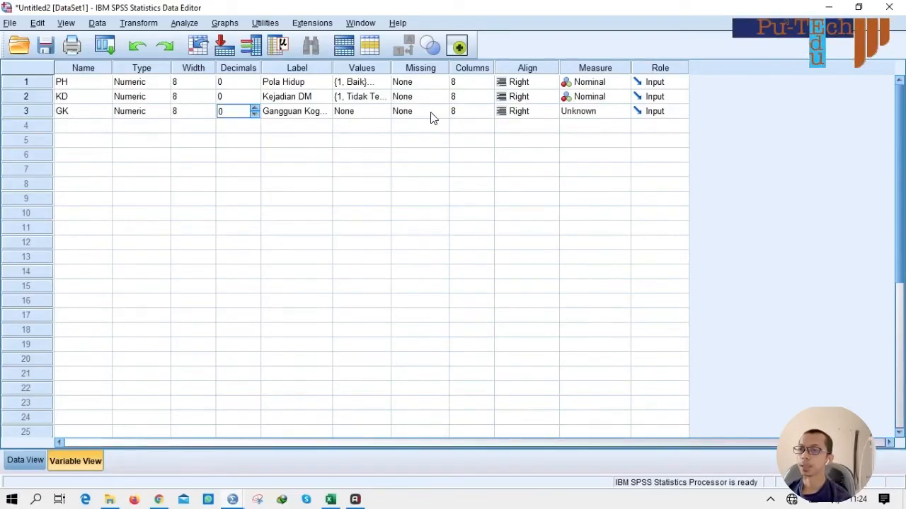
Step: Define the value labels 1 = Ringan, 2 = Sedang and 3 = Berat for the GK variable
click(375, 115)
click(375, 115)
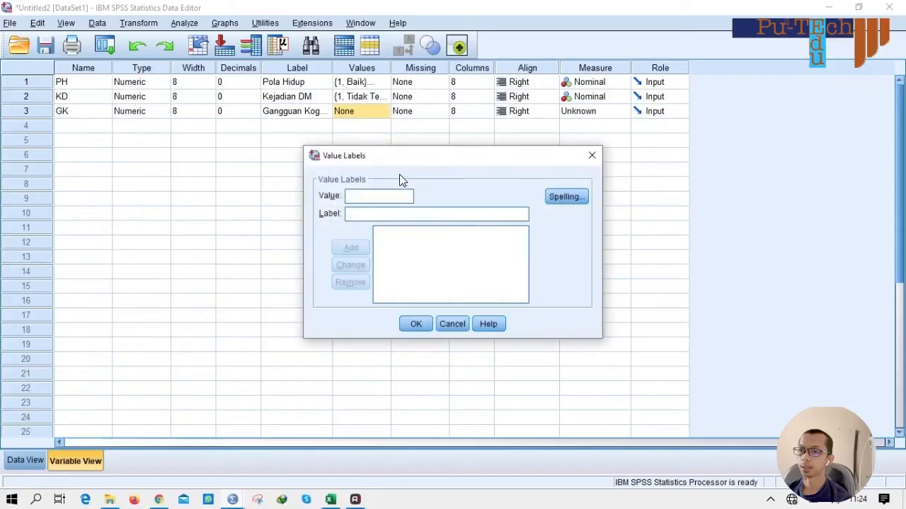
text(1)
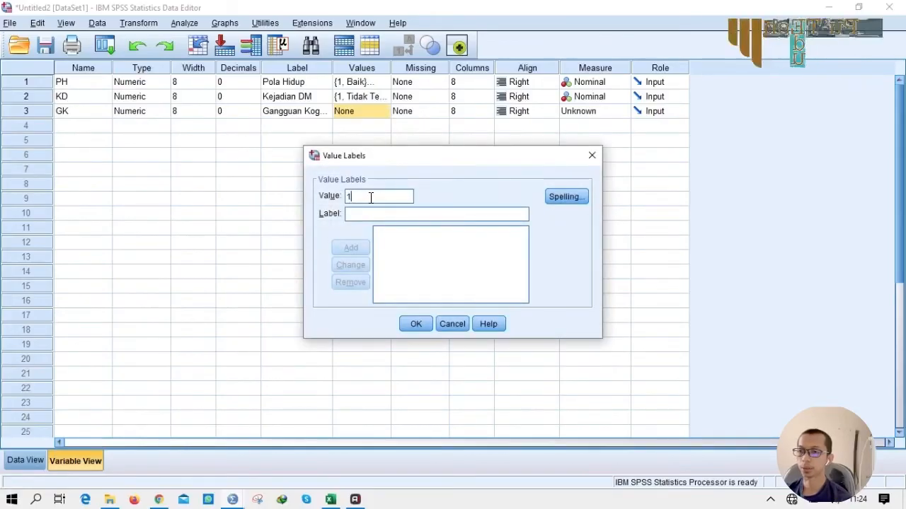
key(Tab)
text(R)
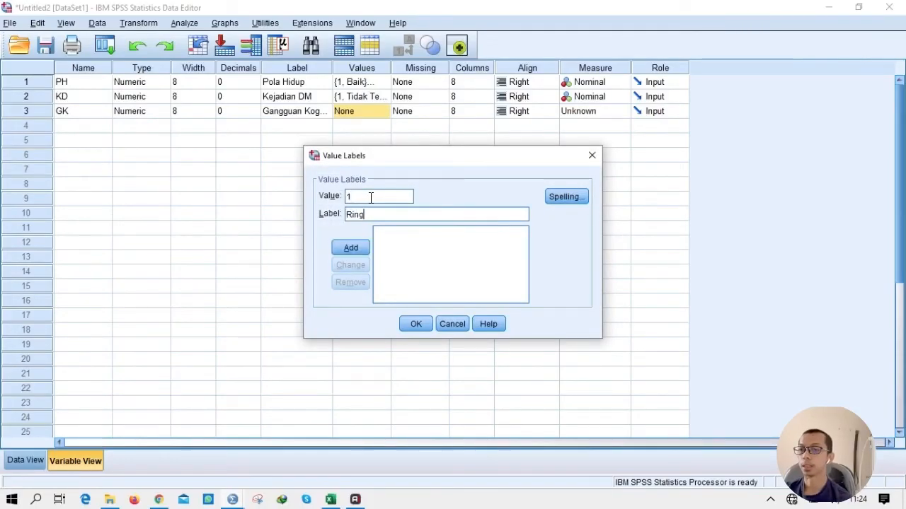
key(Return)
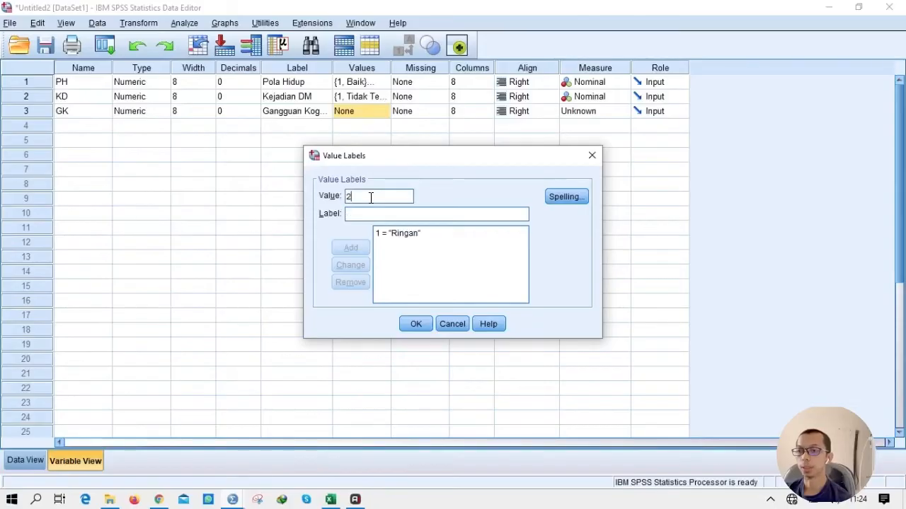
text(Sedan)
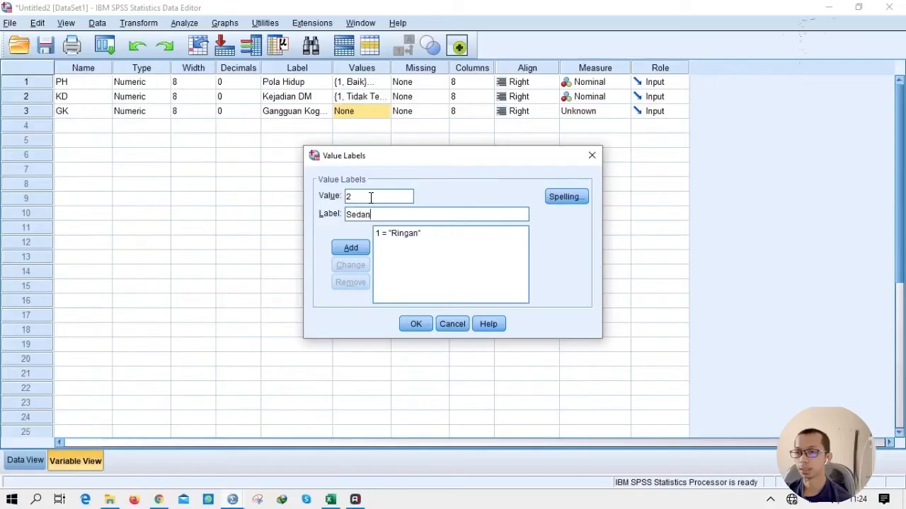
text(g)
key(Return)
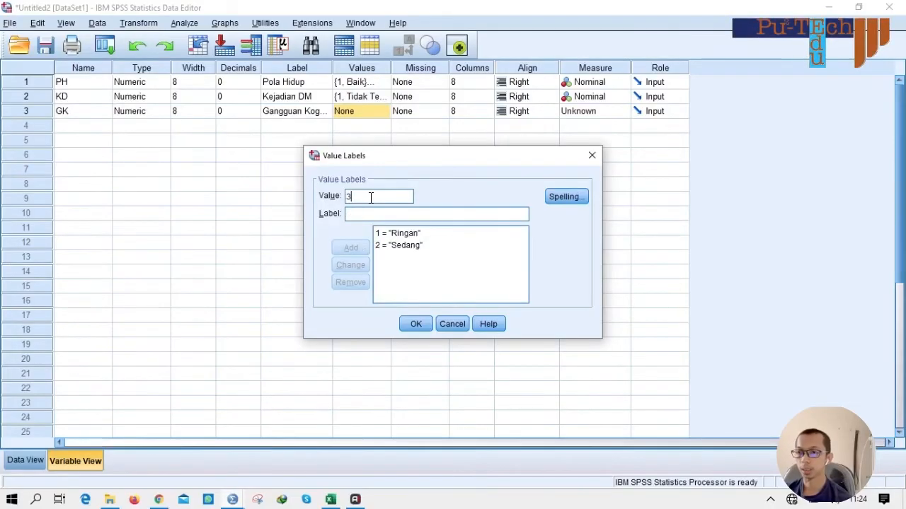
text(3)
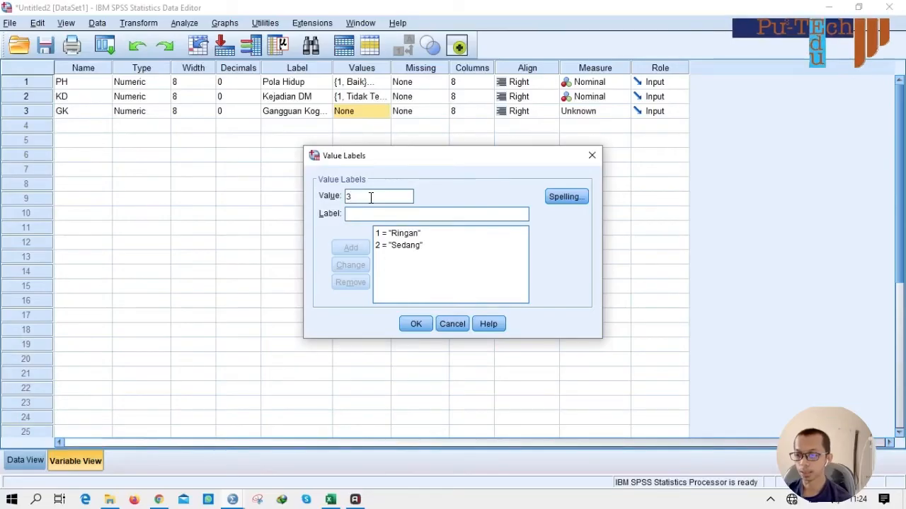
key(Tab)
text(Berat)
key(Return)
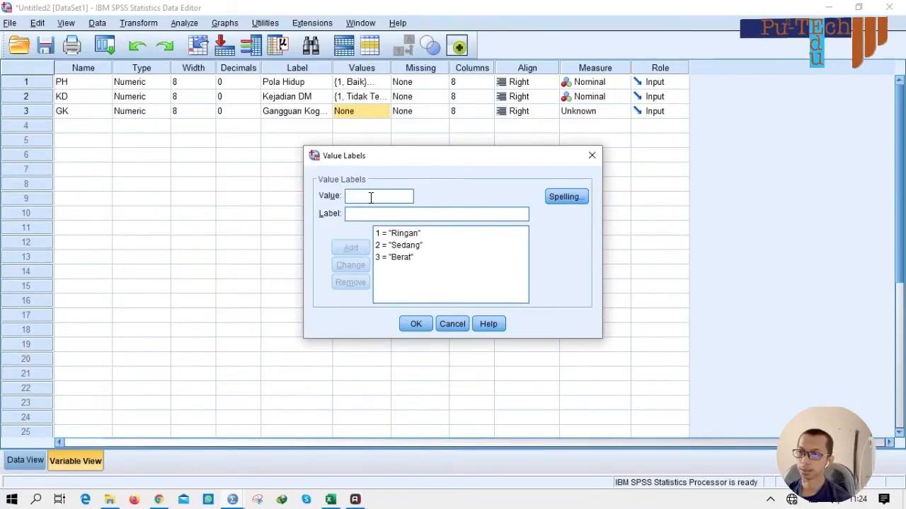
click(416, 324)
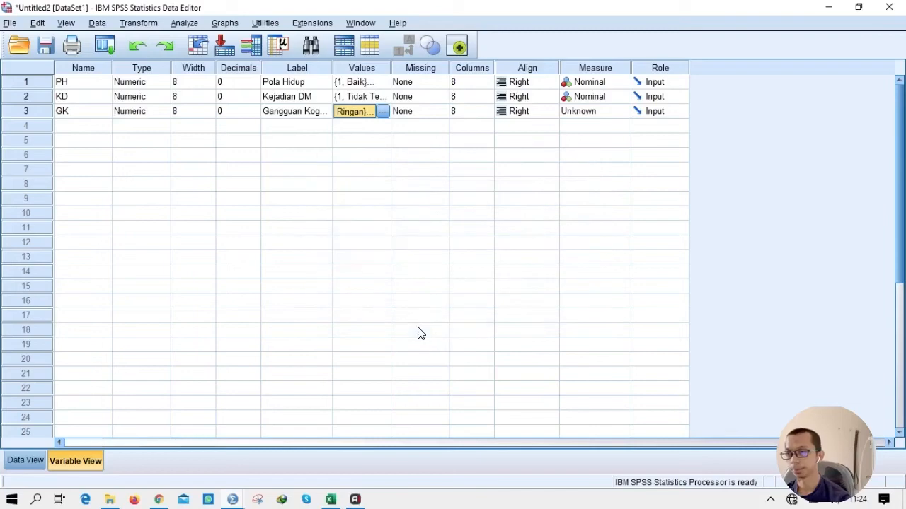
Step: Set the measurement level of GK to Ordinal and return to the case data
click(622, 112)
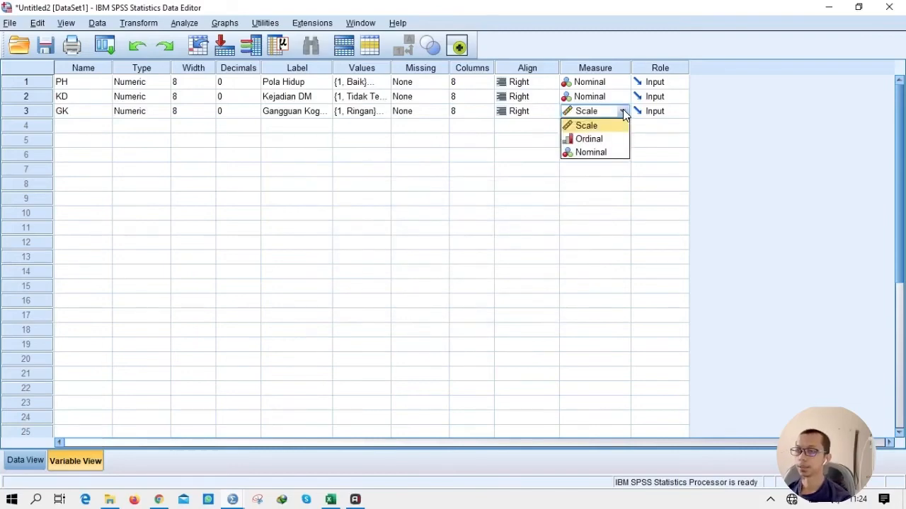
click(589, 139)
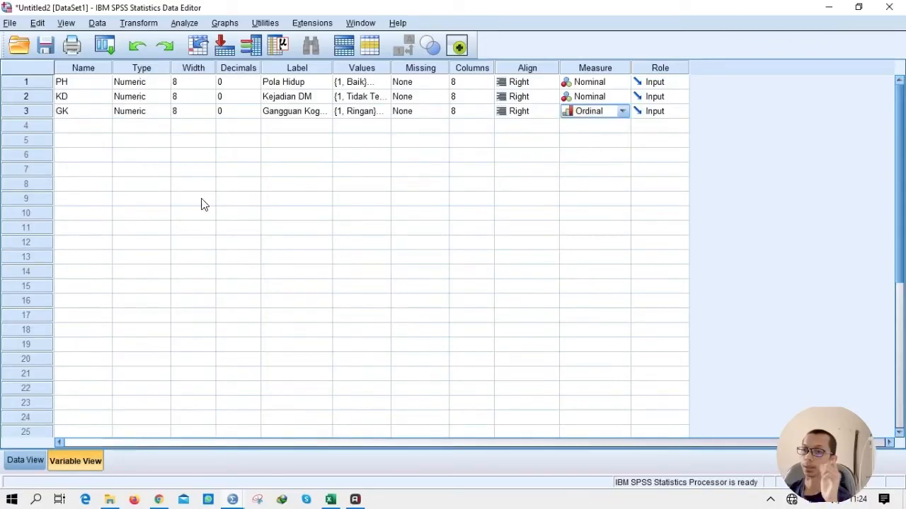
click(21, 460)
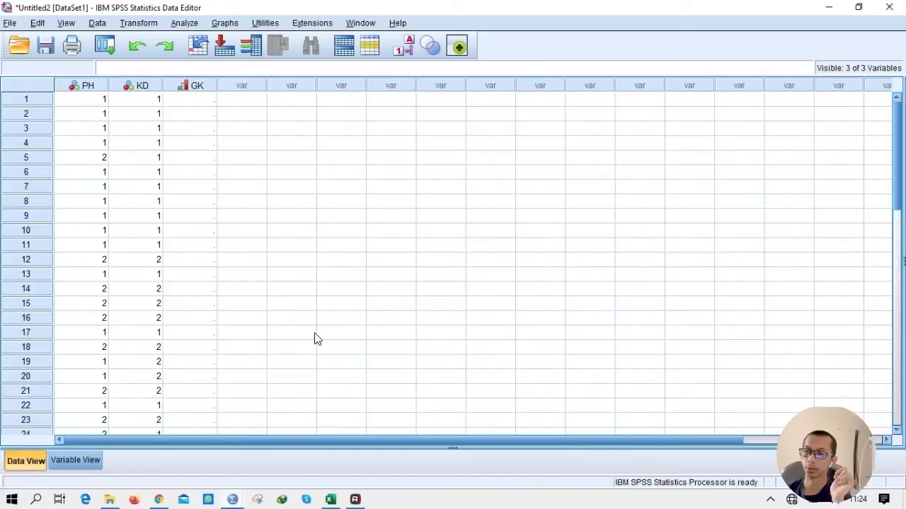
Step: Switch to Excel and copy the Gangguan Kognitif codes in the adjoining Value column, G2:G31
click(330, 500)
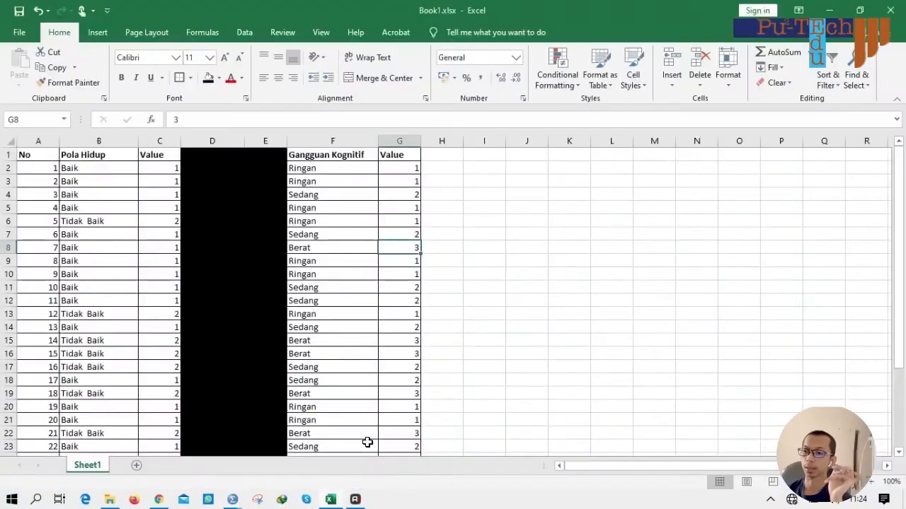
click(410, 165)
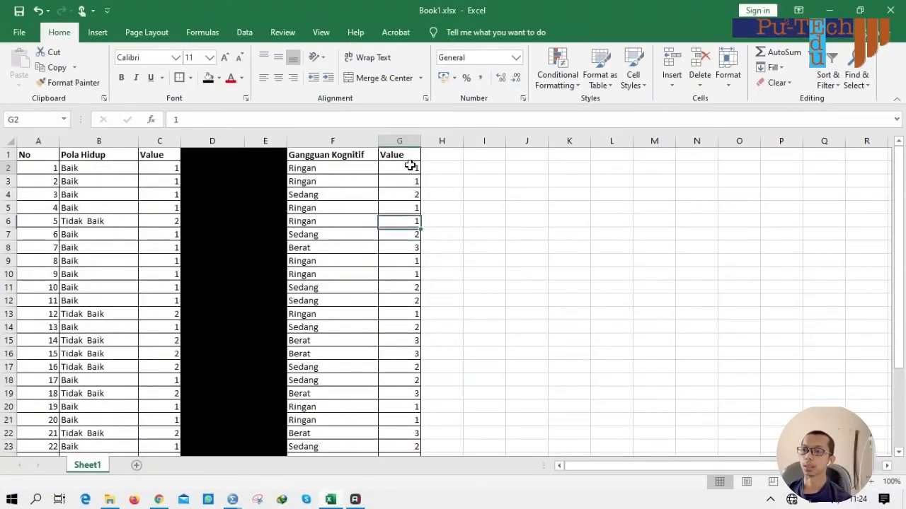
scroll(410, 255, down, 6)
scroll(416, 283, down, 1)
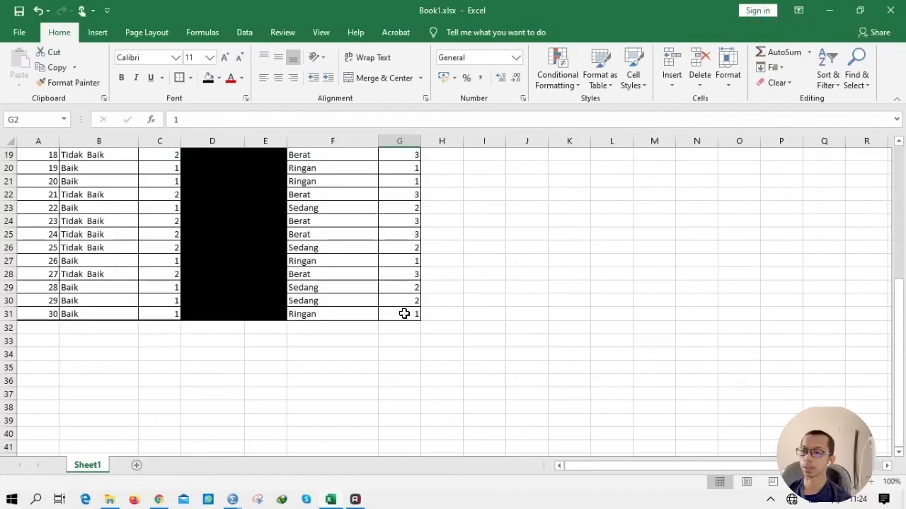
shift+click(400, 321)
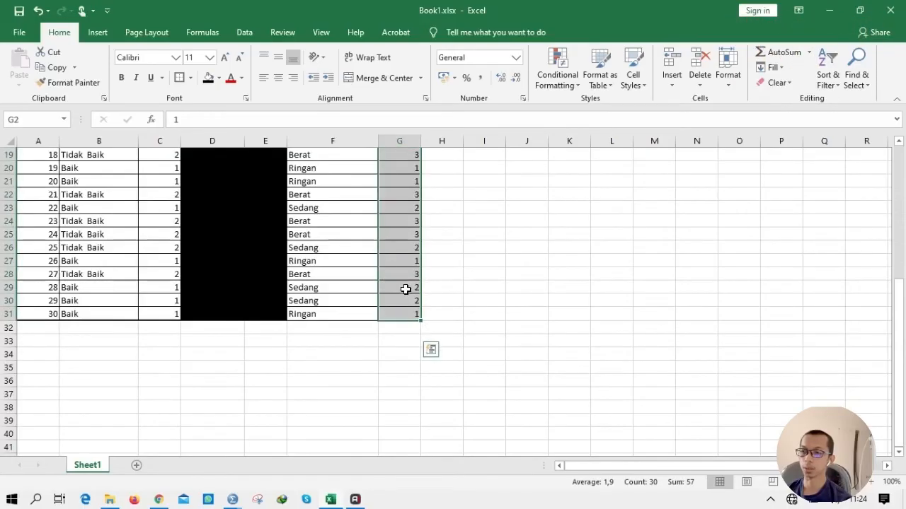
key(ctrl+c)
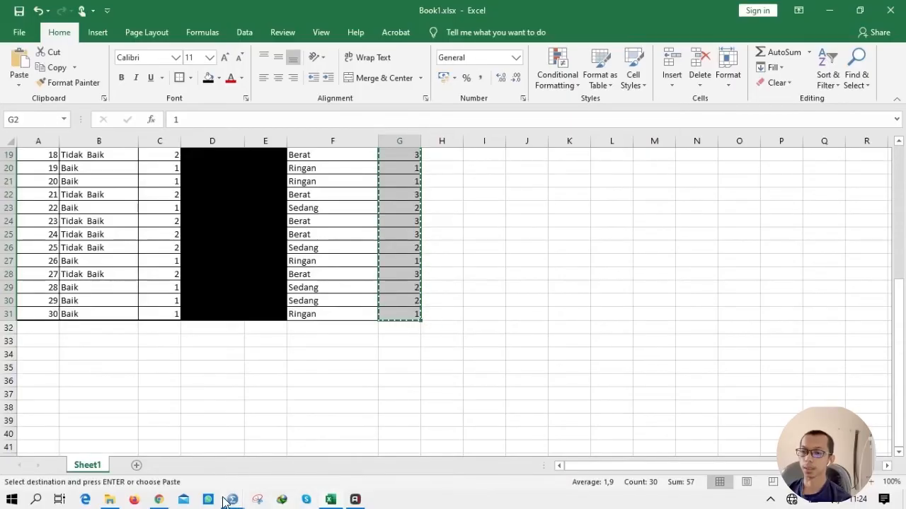
Step: Switch to the SPSS data set, paste the copied codes into the GK column from case 1 and look over the filled column
click(228, 500)
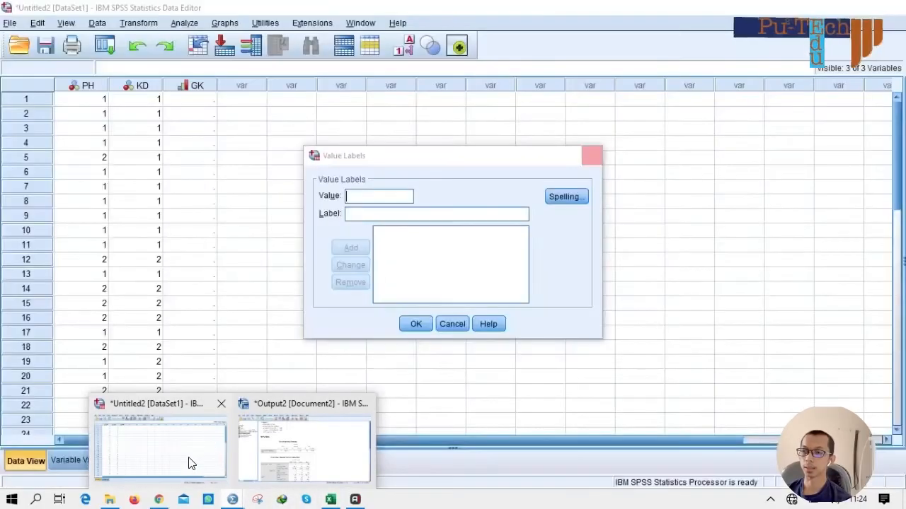
click(189, 463)
key(Escape)
click(201, 104)
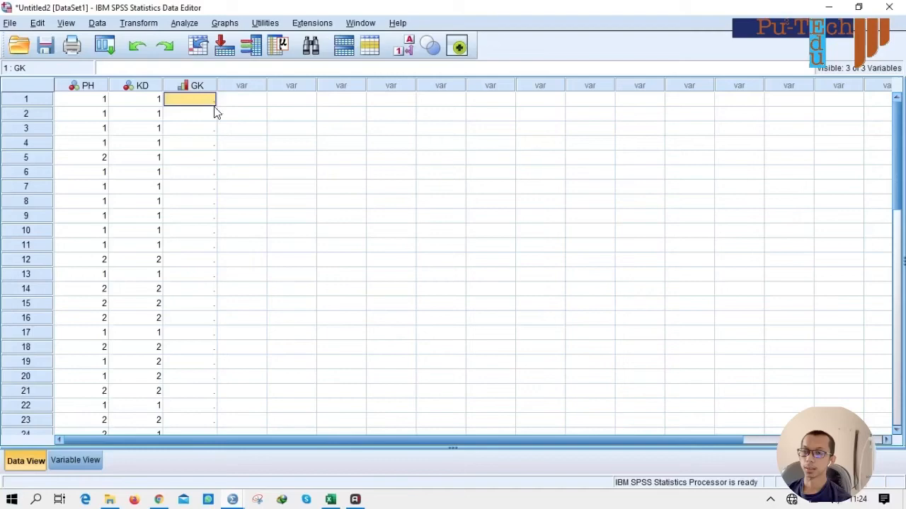
key(ctrl+v)
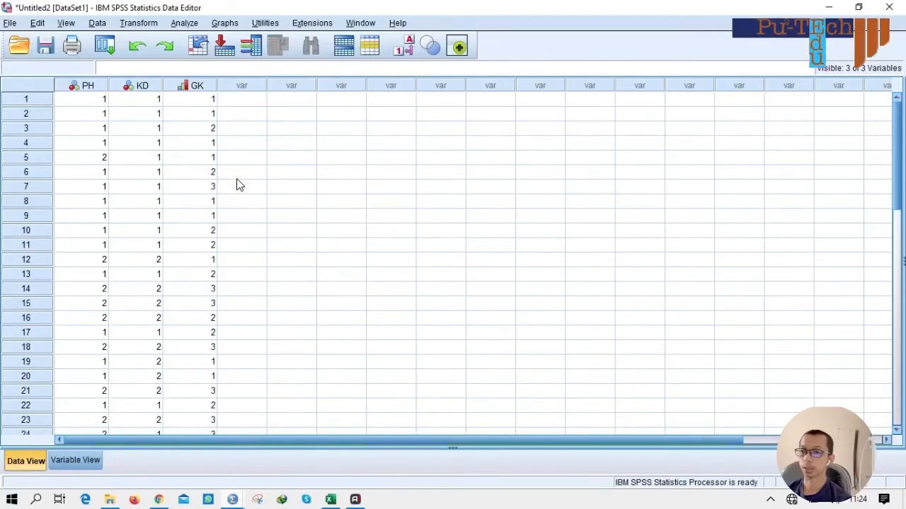
scroll(259, 217, down, 4)
scroll(259, 217, up, 4)
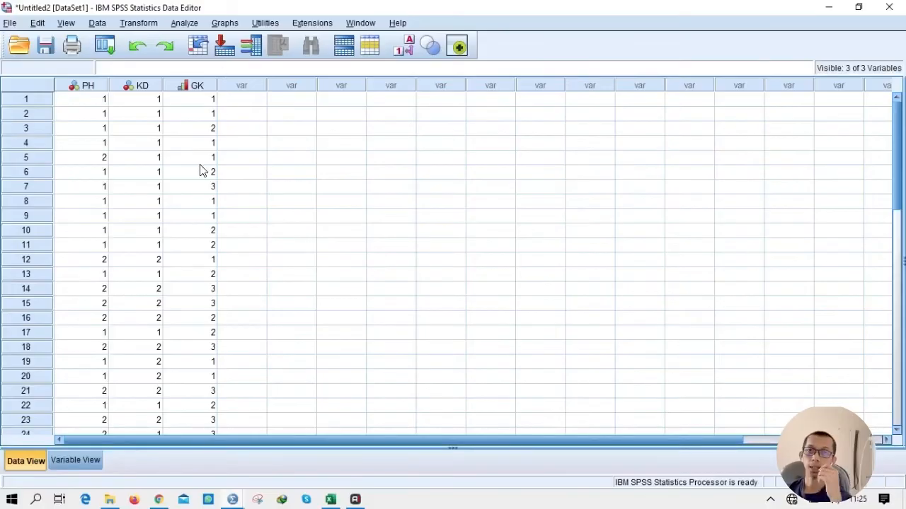
Step: Start a Crosstabs analysis and remove Kejadian DM from its columns and Pola Hidup from its rows
click(176, 25)
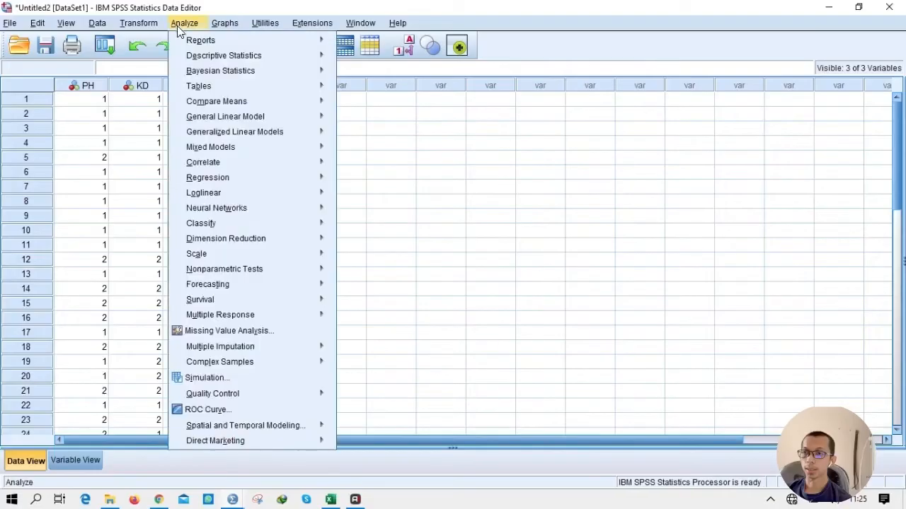
mouse_move(315, 56)
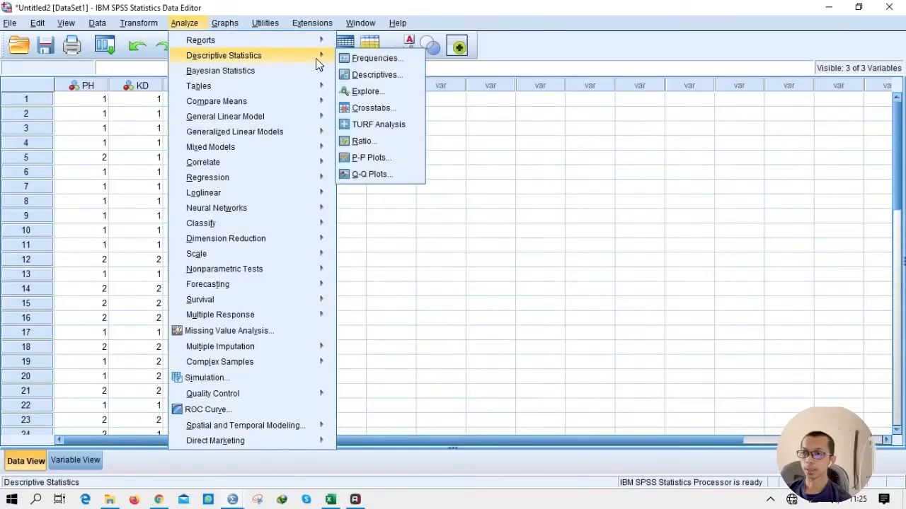
click(375, 107)
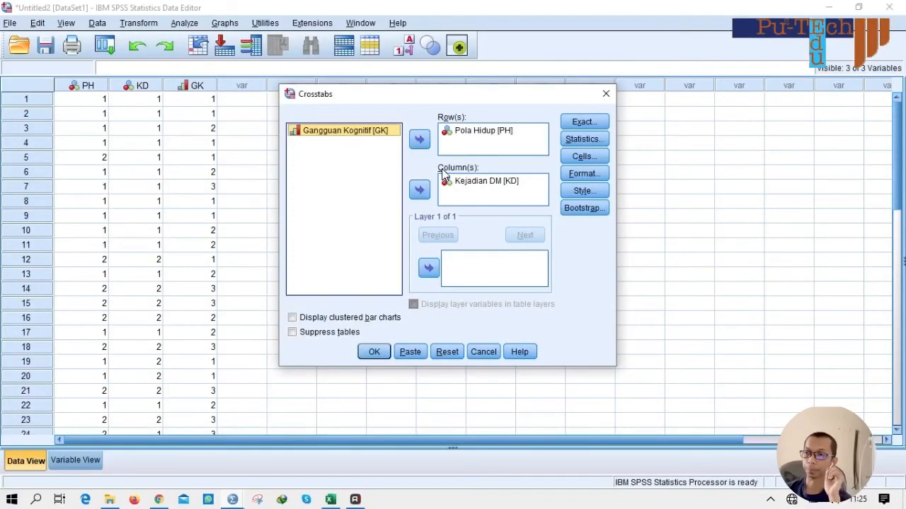
click(474, 186)
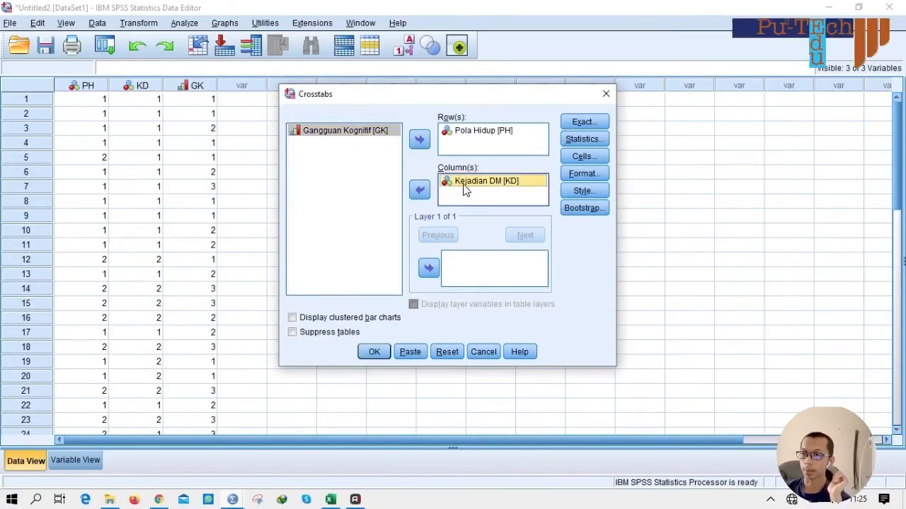
click(420, 190)
click(460, 133)
click(418, 139)
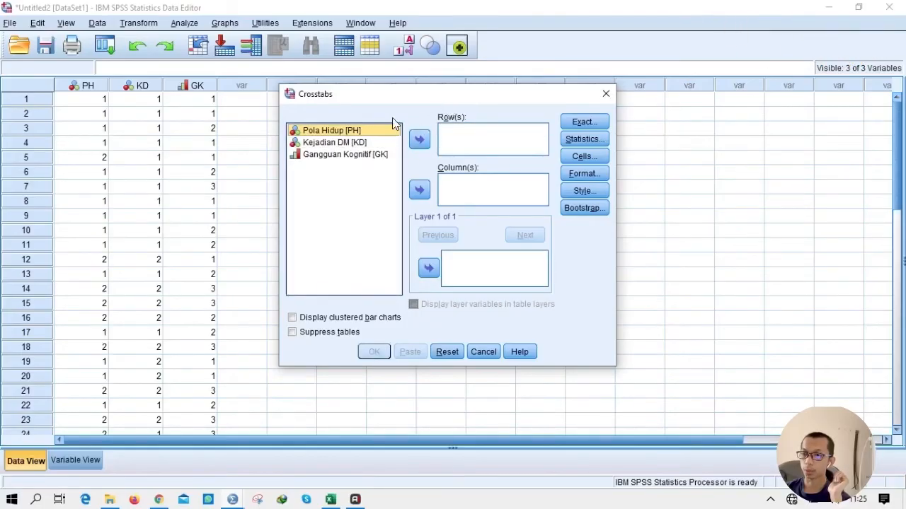
Step: Assign Pola Hidup as the row variable and Gangguan Kognitif as the column variable of the crosstab
click(417, 138)
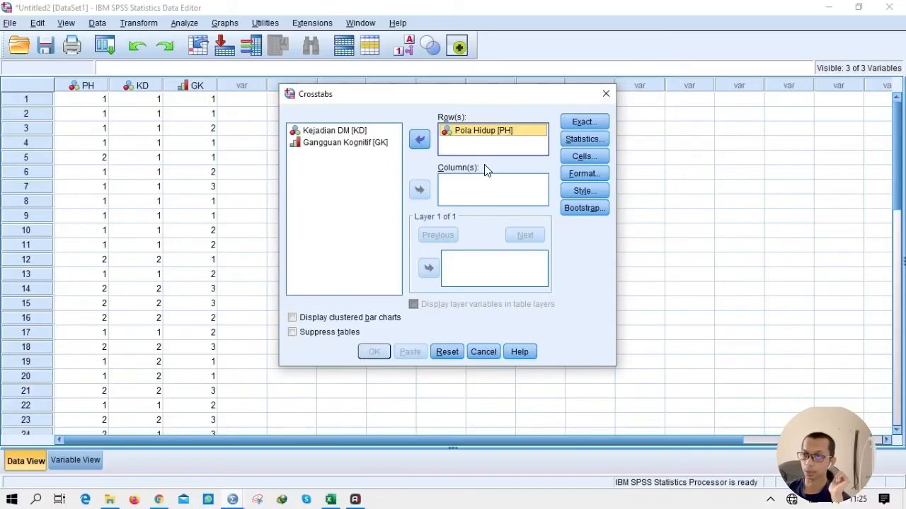
click(346, 143)
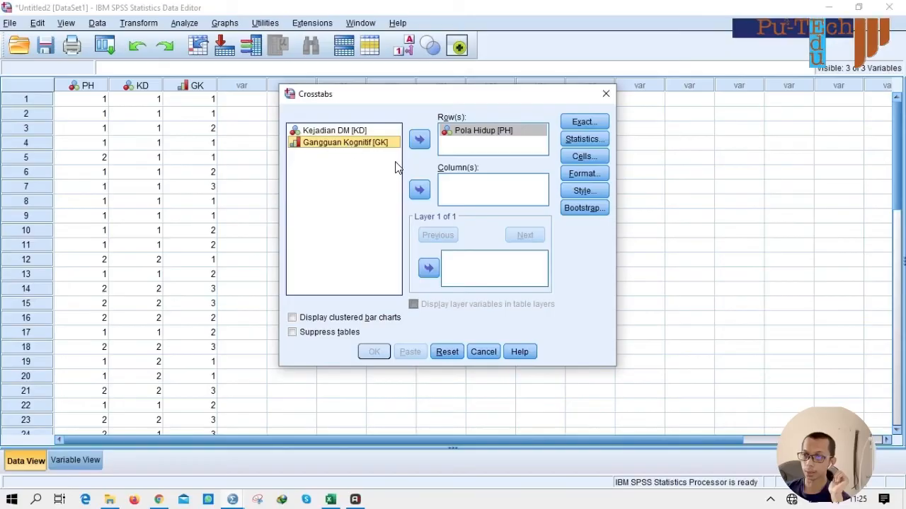
click(419, 191)
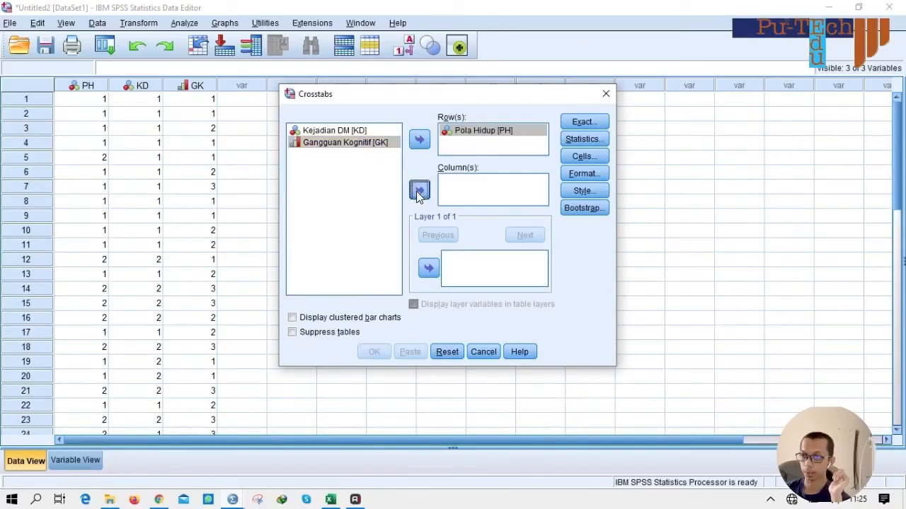
Step: Exclude the Risk estimate from the statistics requested for the Pola Hidup by Gangguan Kognitif crosstab
click(581, 139)
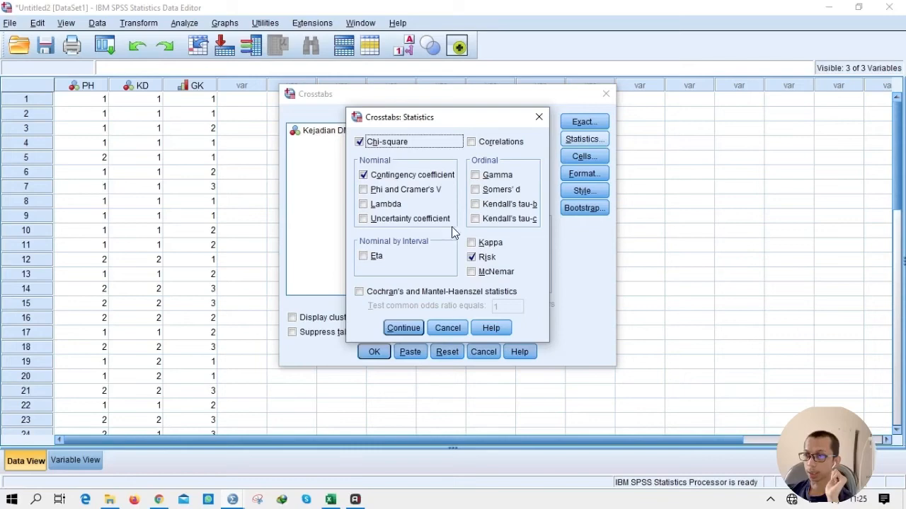
click(471, 259)
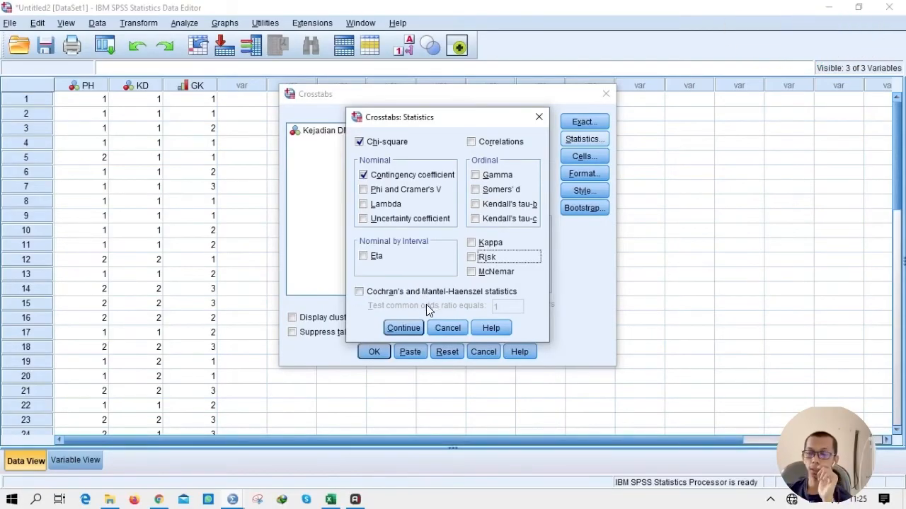
click(402, 328)
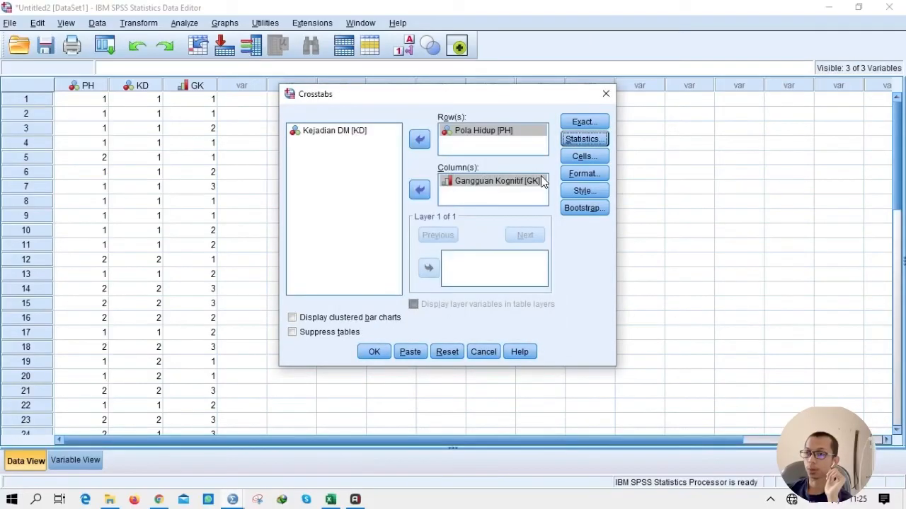
Step: Check that the cell display includes observed and expected counts with row percentages, and run the crosstab
click(574, 159)
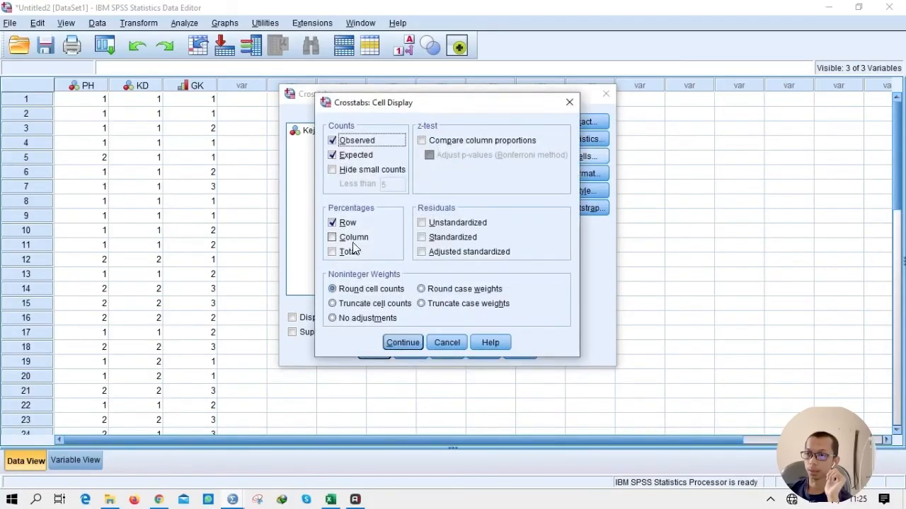
click(404, 343)
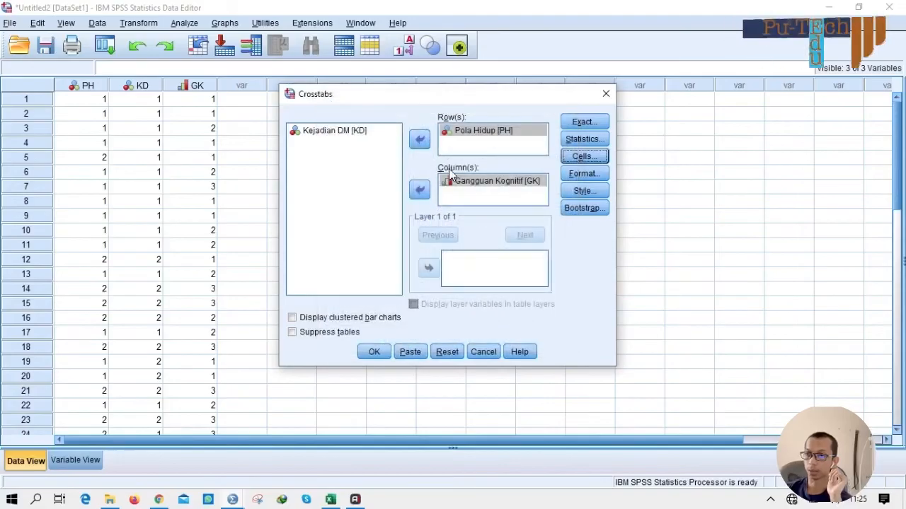
click(383, 350)
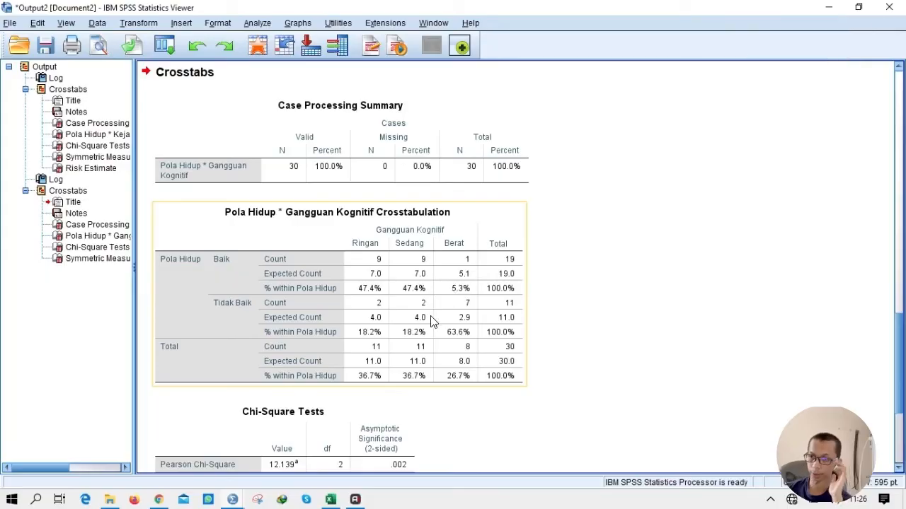
Step: Examine the expected counts and Chi-Square Tests table for Pola Hidup by Gangguan Kognitif, comparing them with the earlier Kejadian DM tests
scroll(430, 321, down, 4)
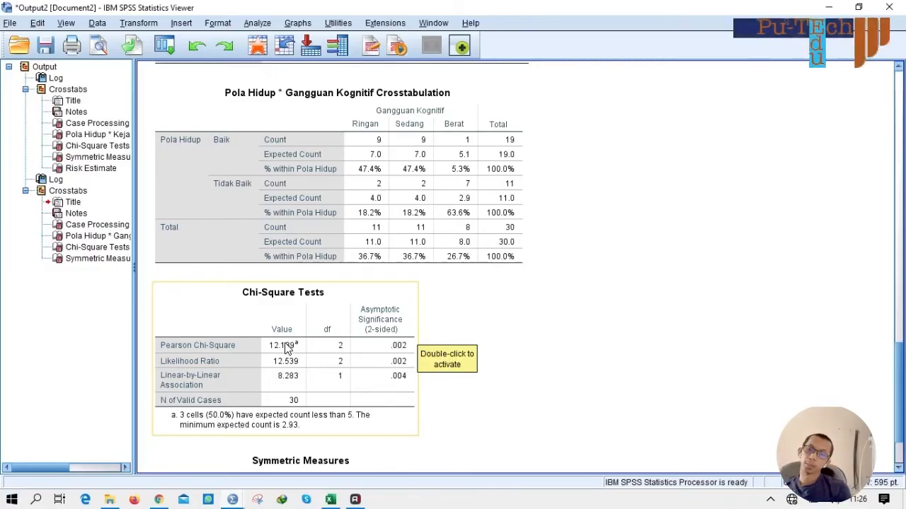
scroll(282, 358, up, 8)
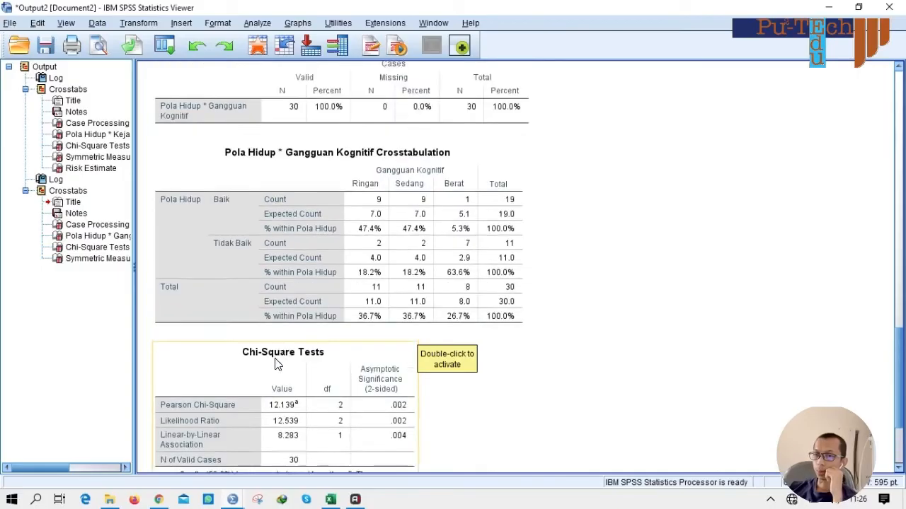
scroll(277, 363, up, 16)
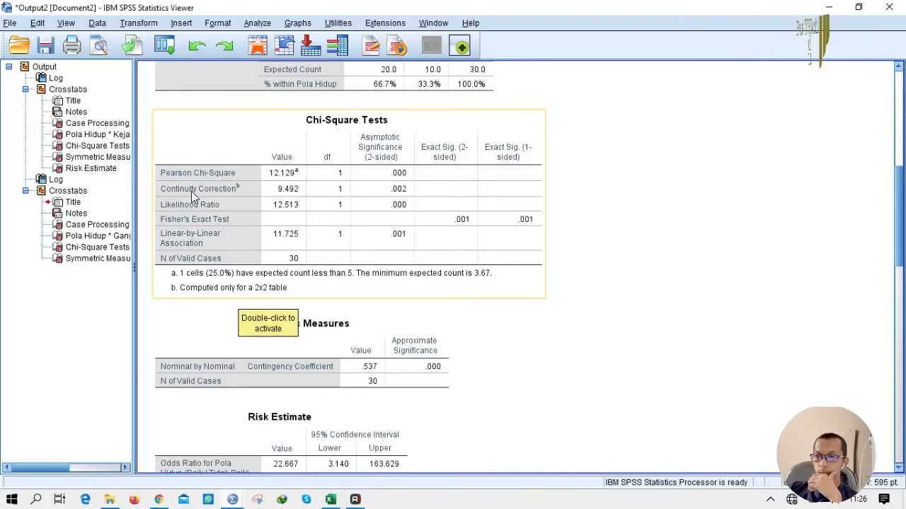
scroll(296, 282, down, 20)
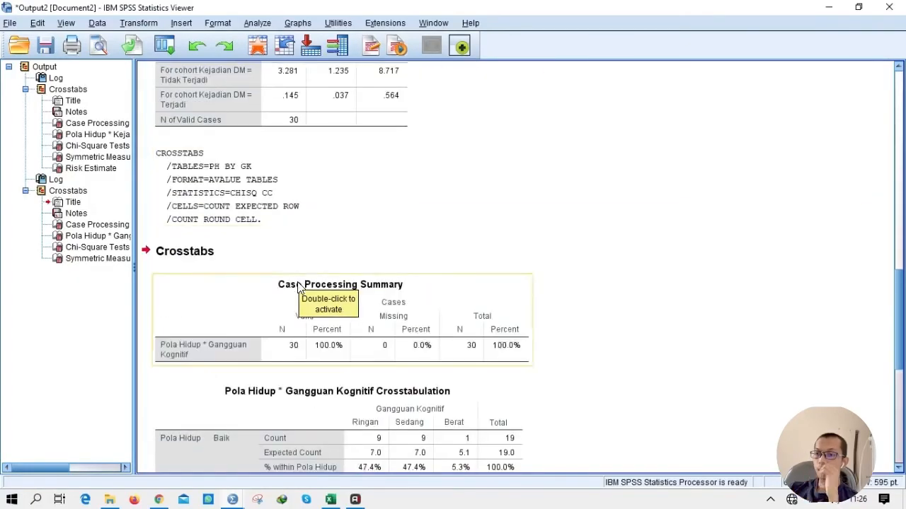
scroll(297, 310, down, 4)
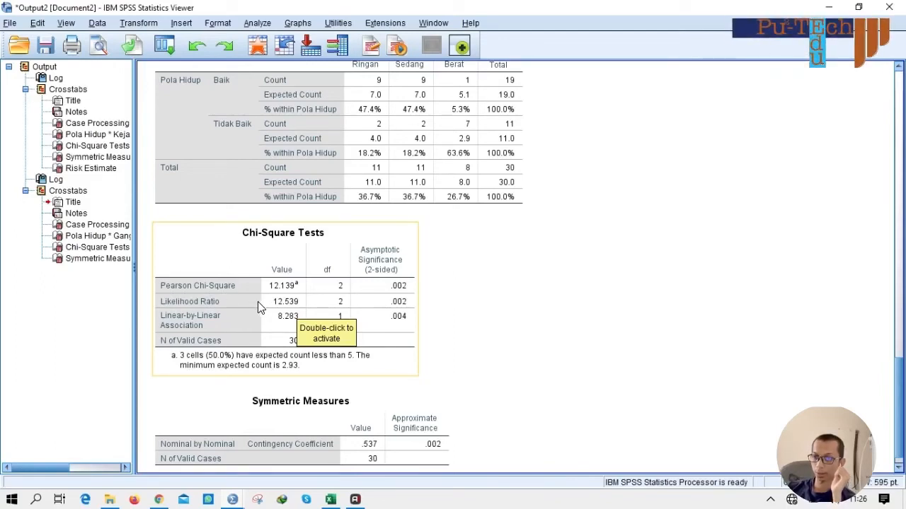
scroll(285, 325, down, 1)
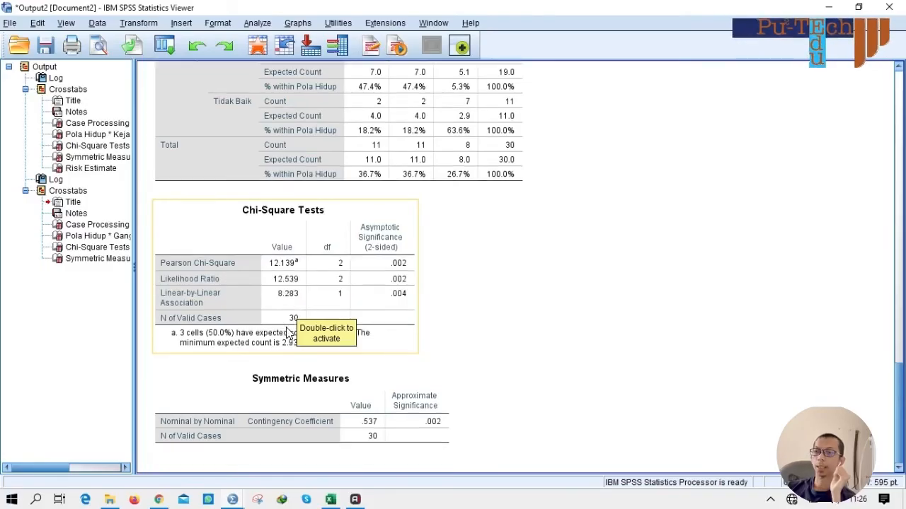
scroll(292, 332, up, 2)
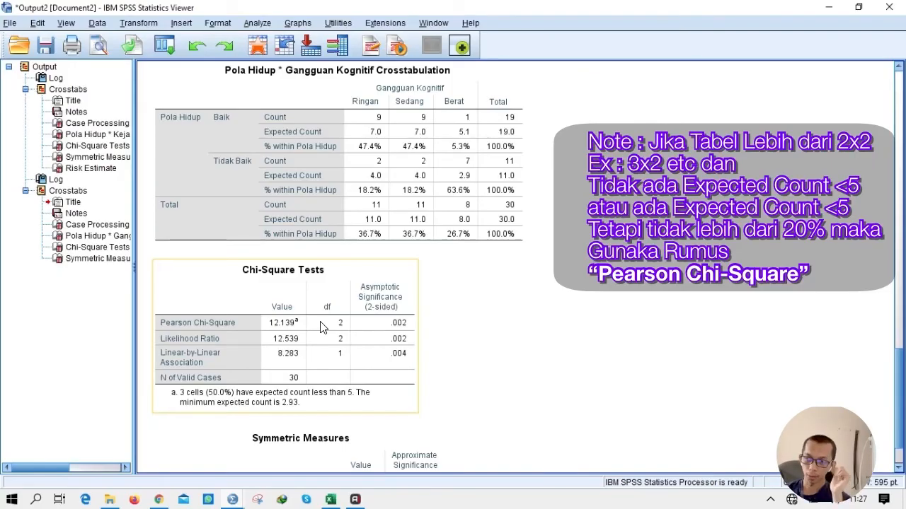
click(319, 327)
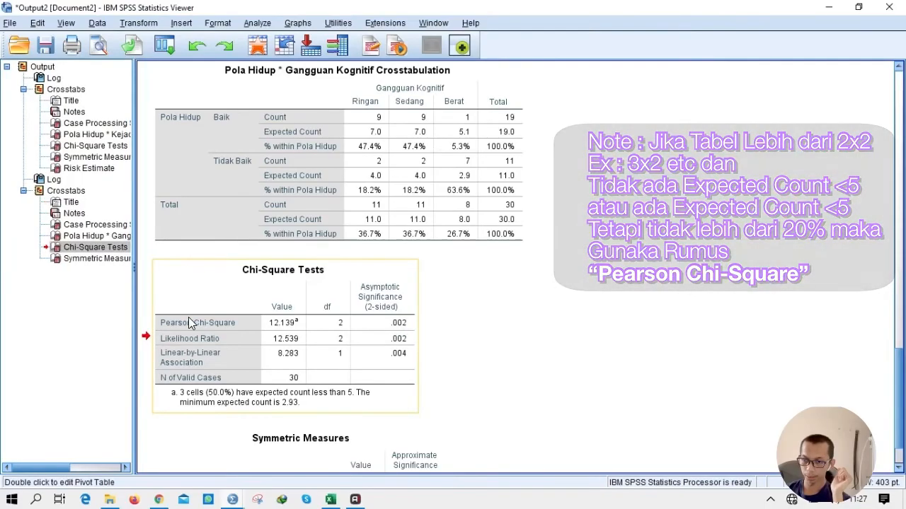